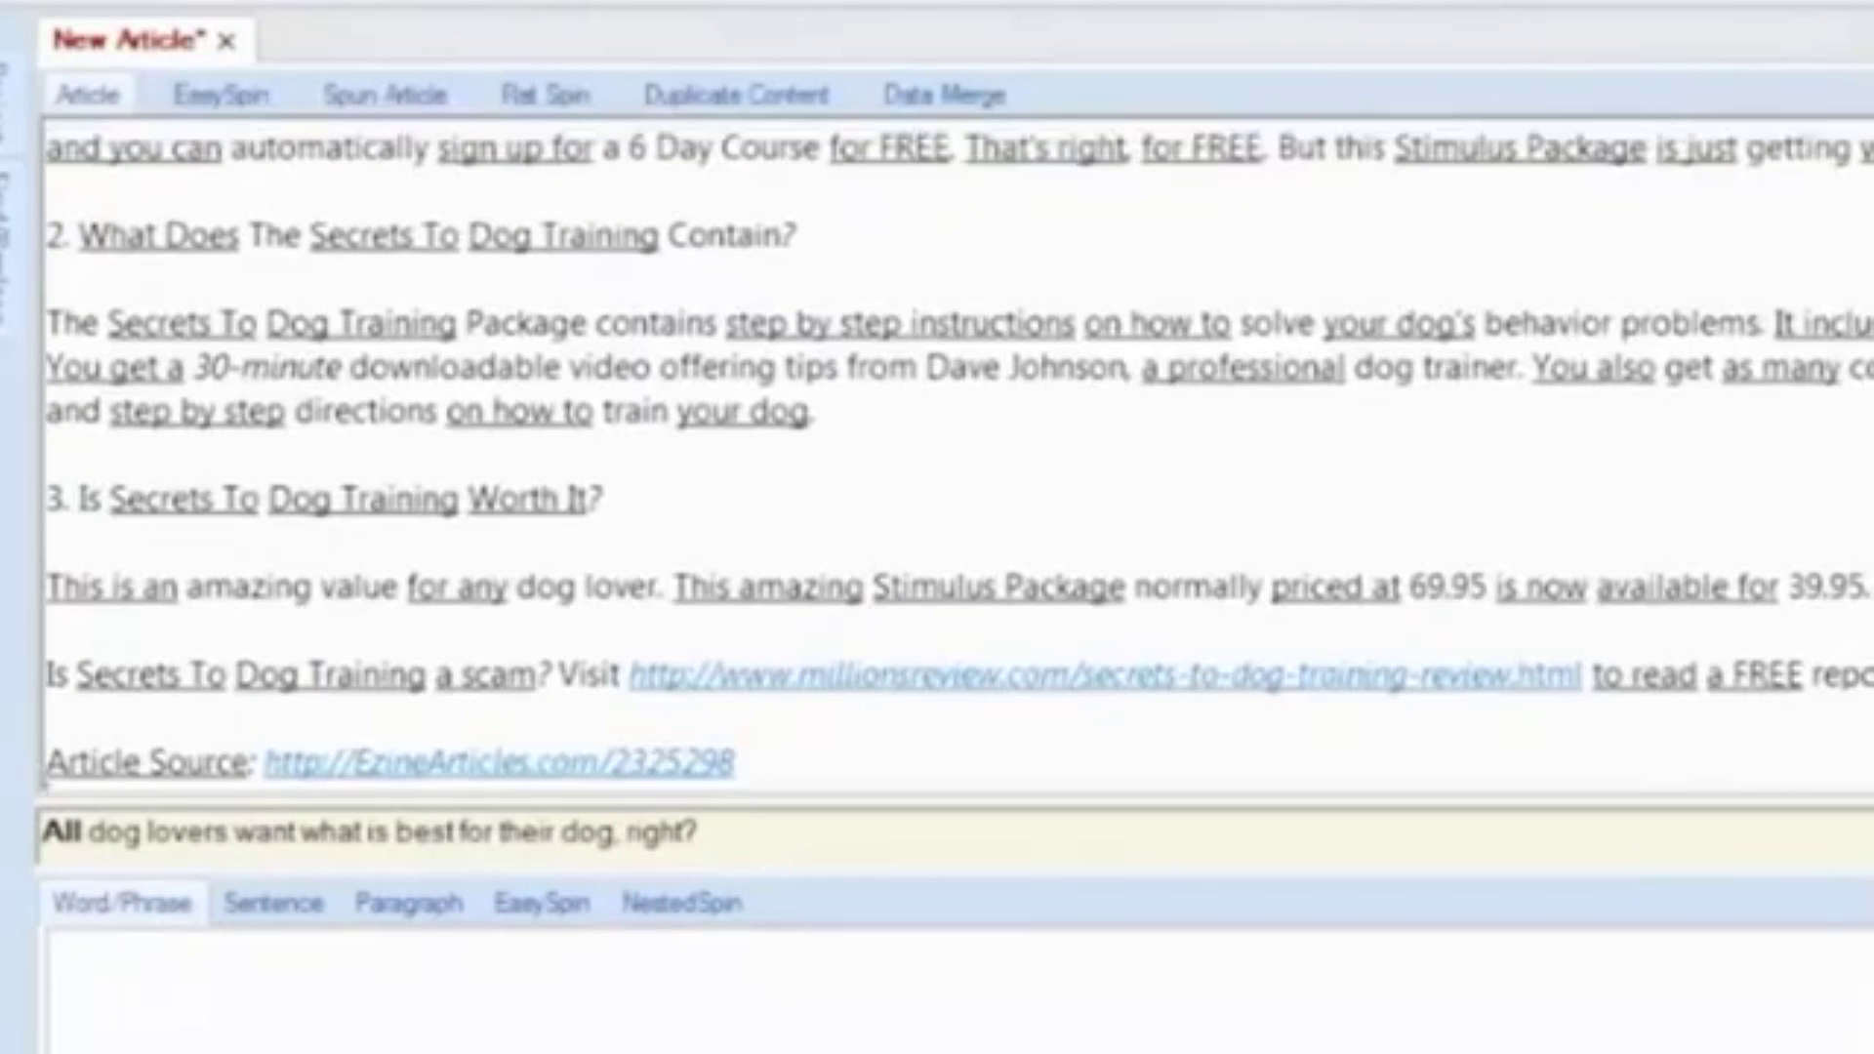
Step: Add 'canine training' and 'proper dog training' as synonyms for 'dog training'
scroll(937, 449, up, 3)
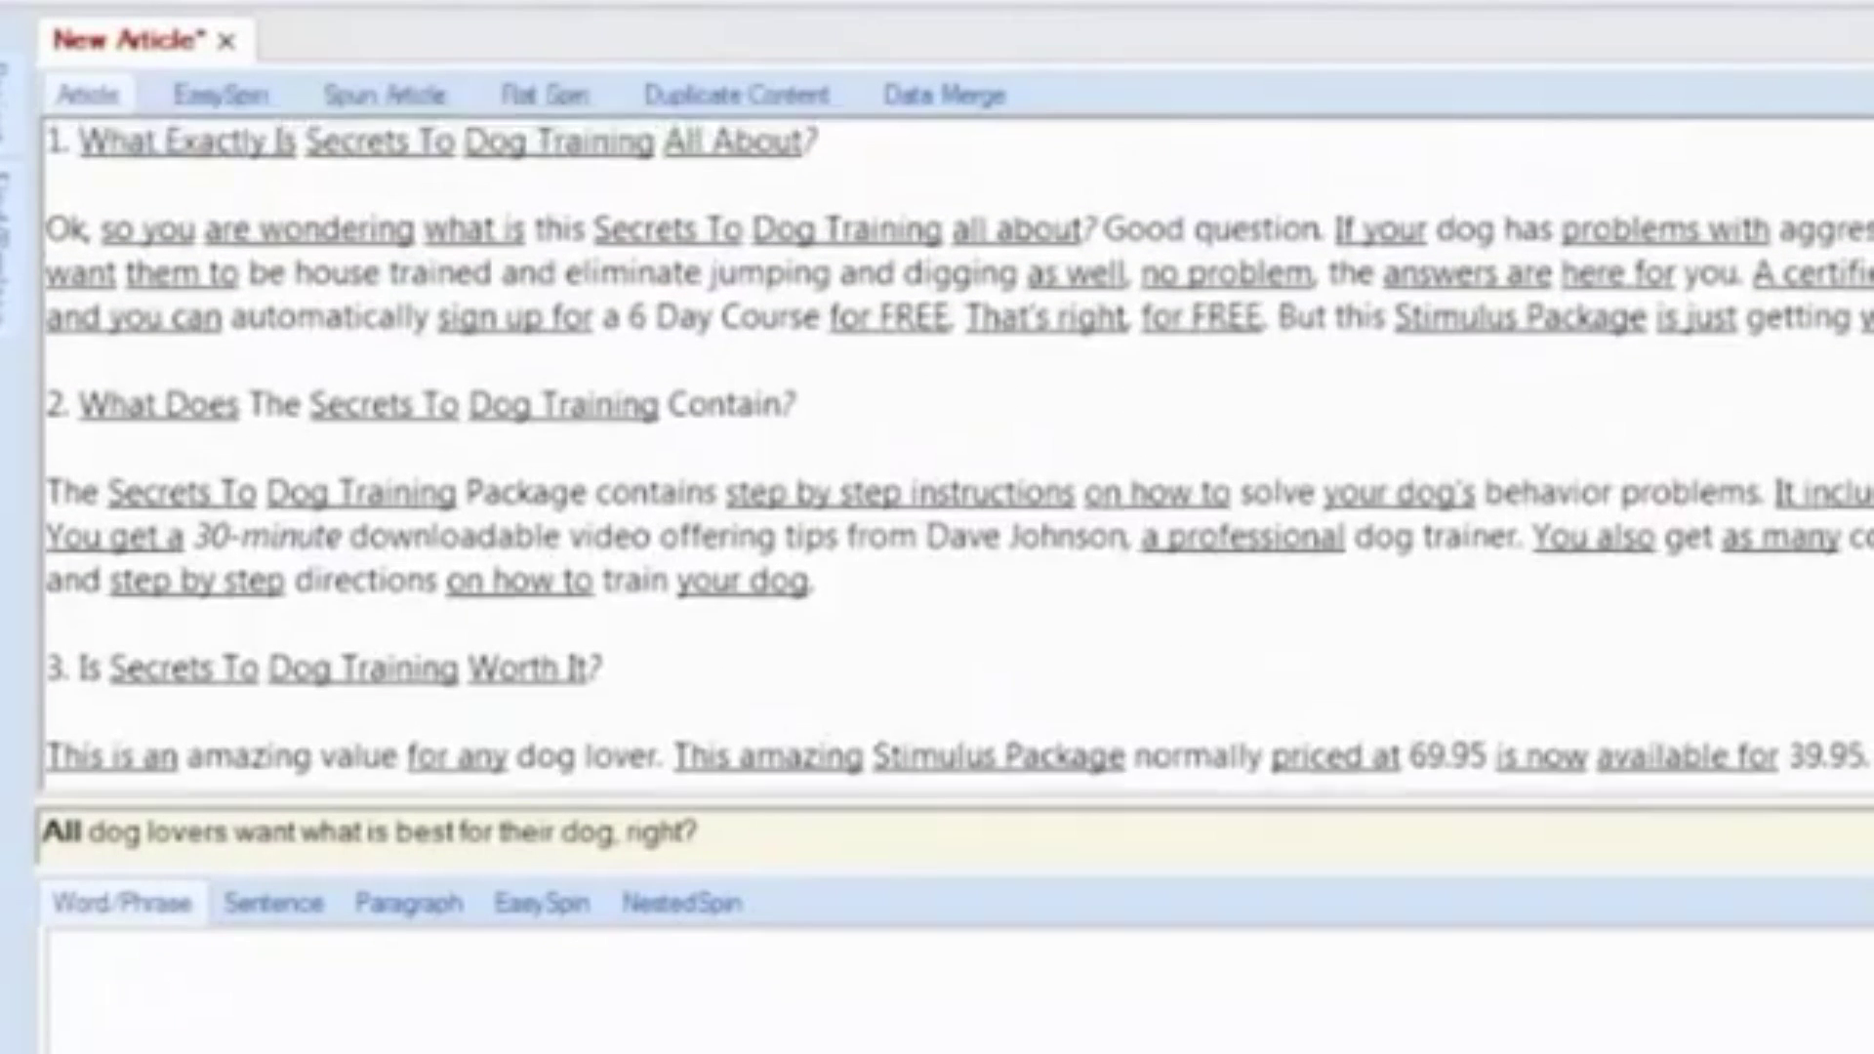
scroll(937, 449, up, 5)
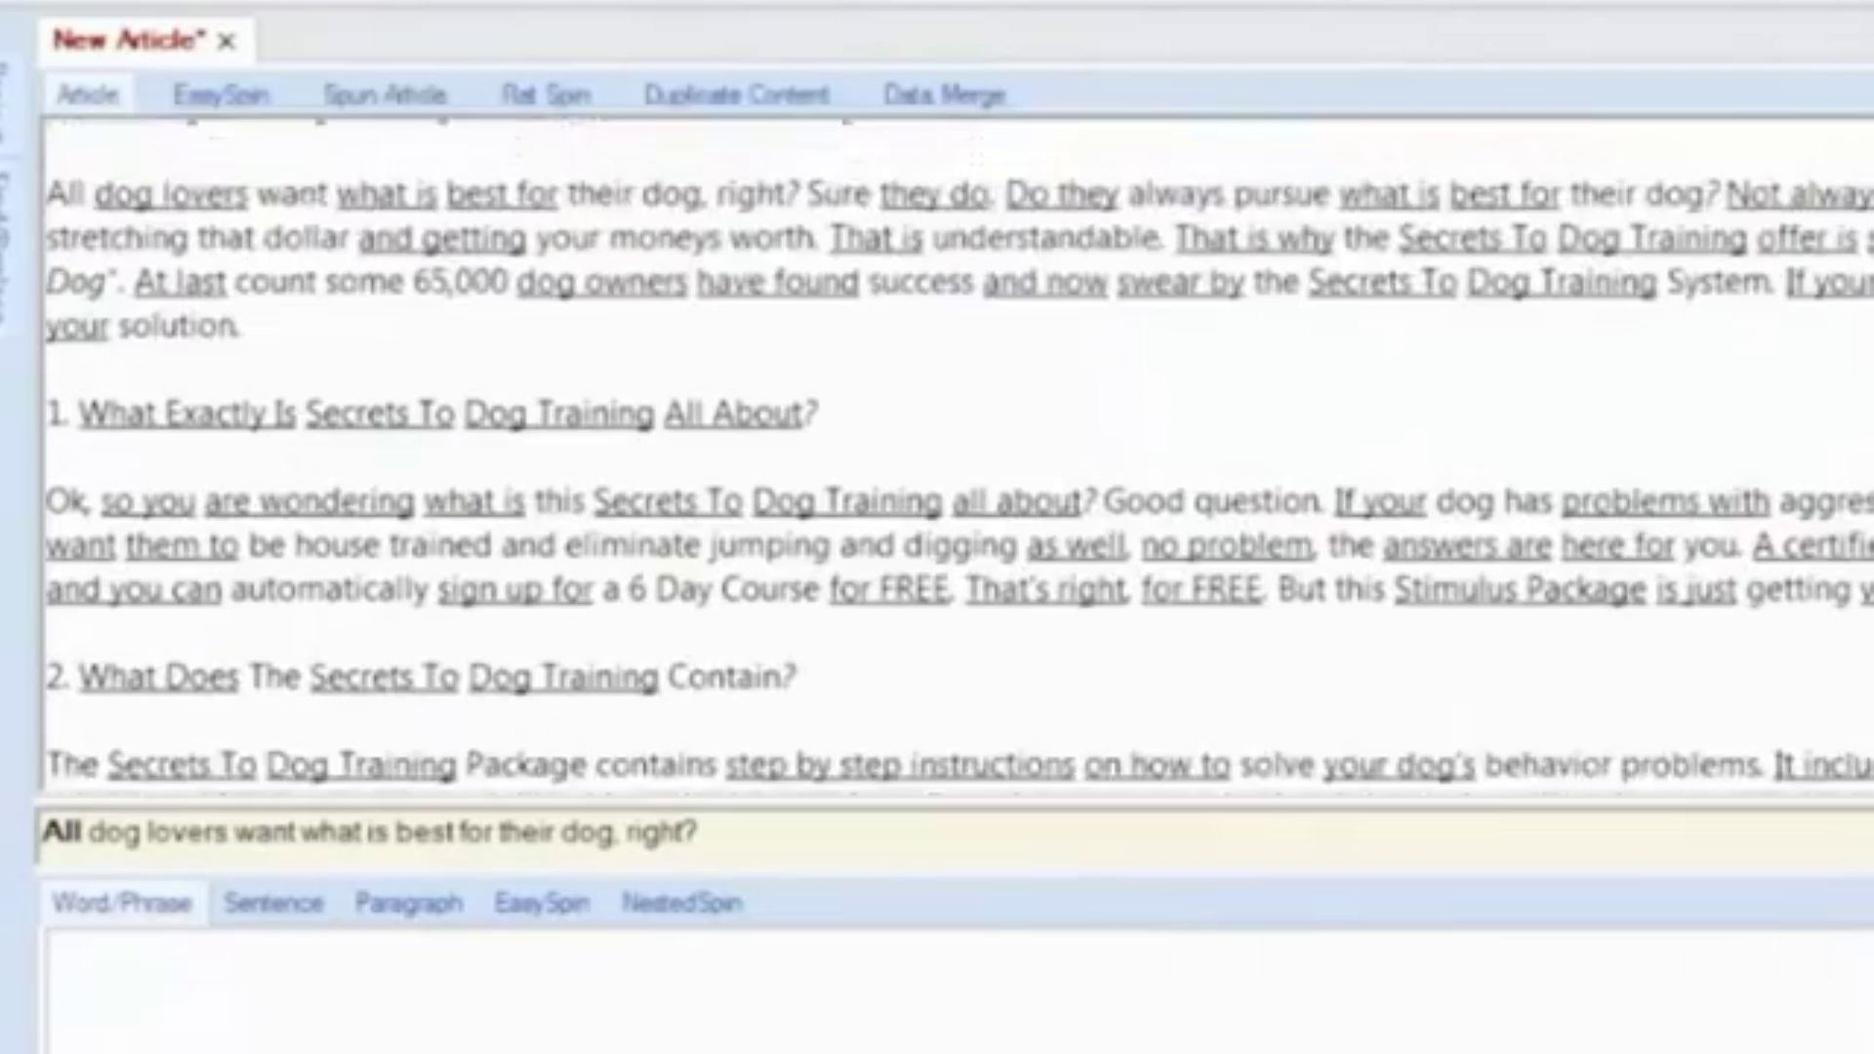
scroll(936, 449, up, 4)
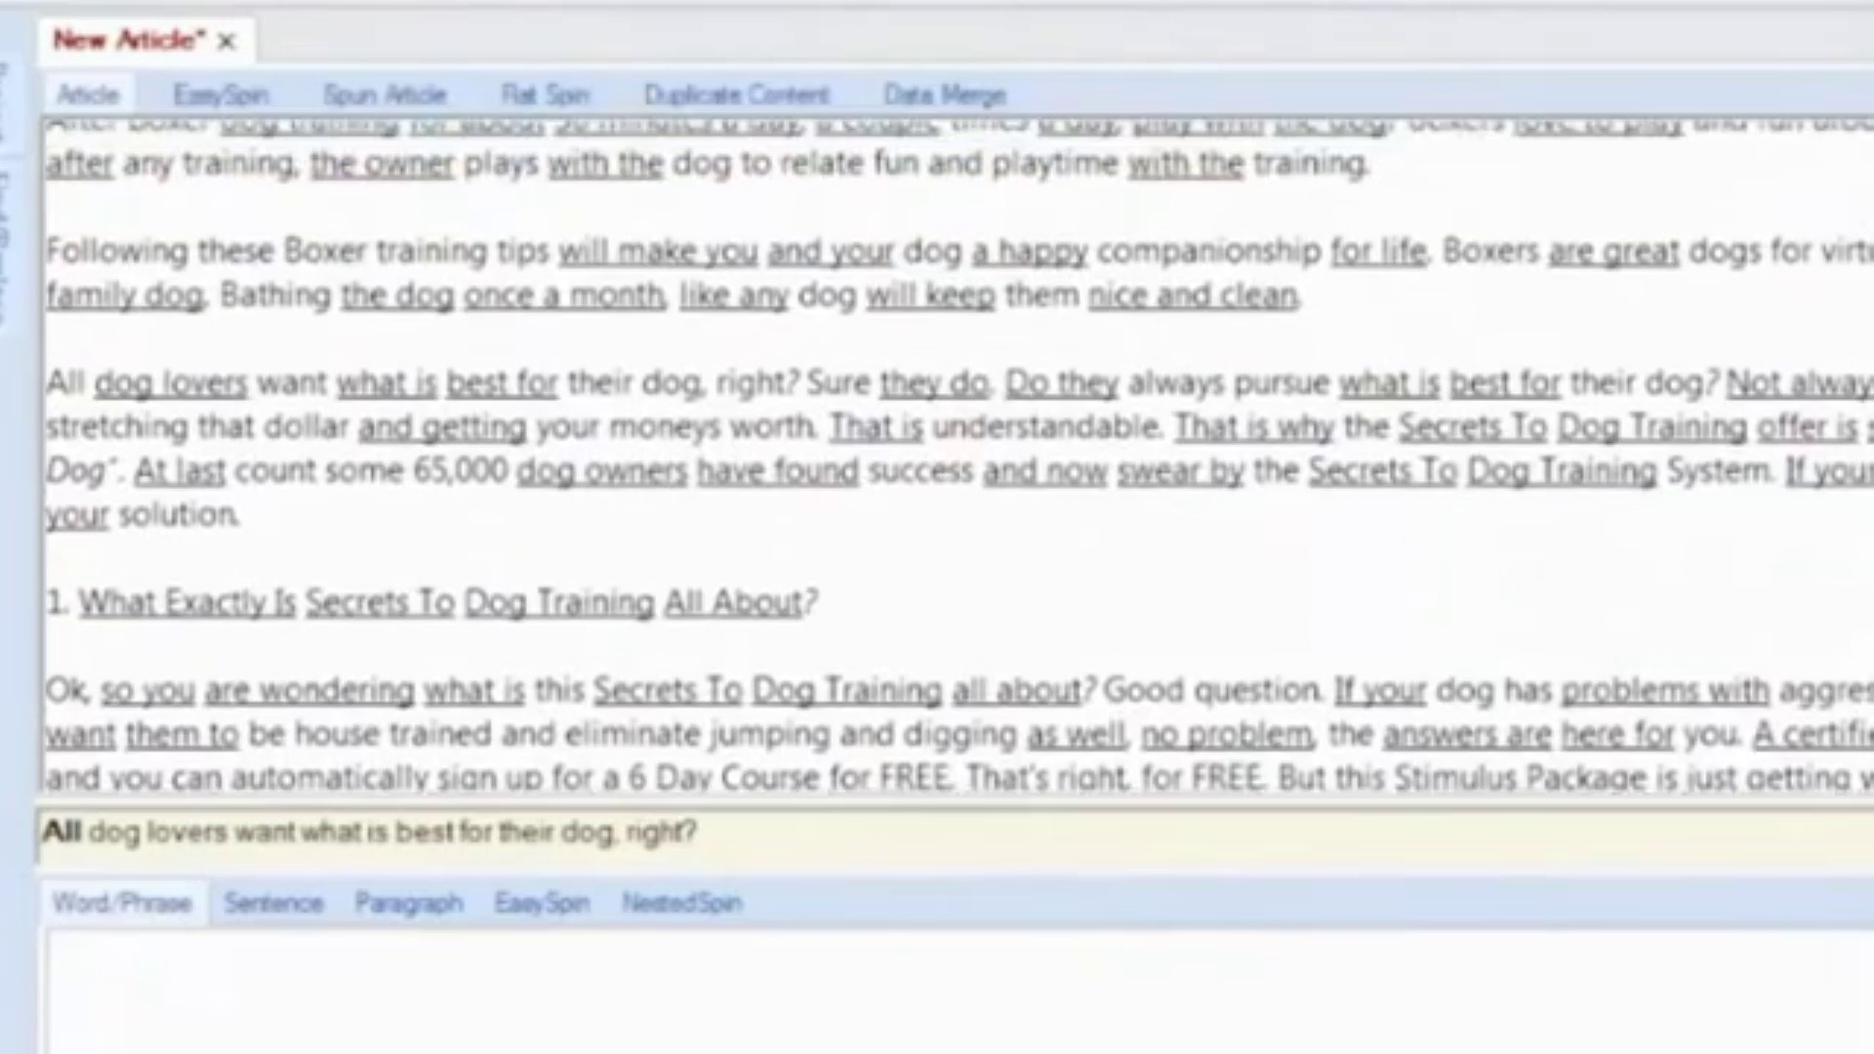
scroll(937, 449, up, 4)
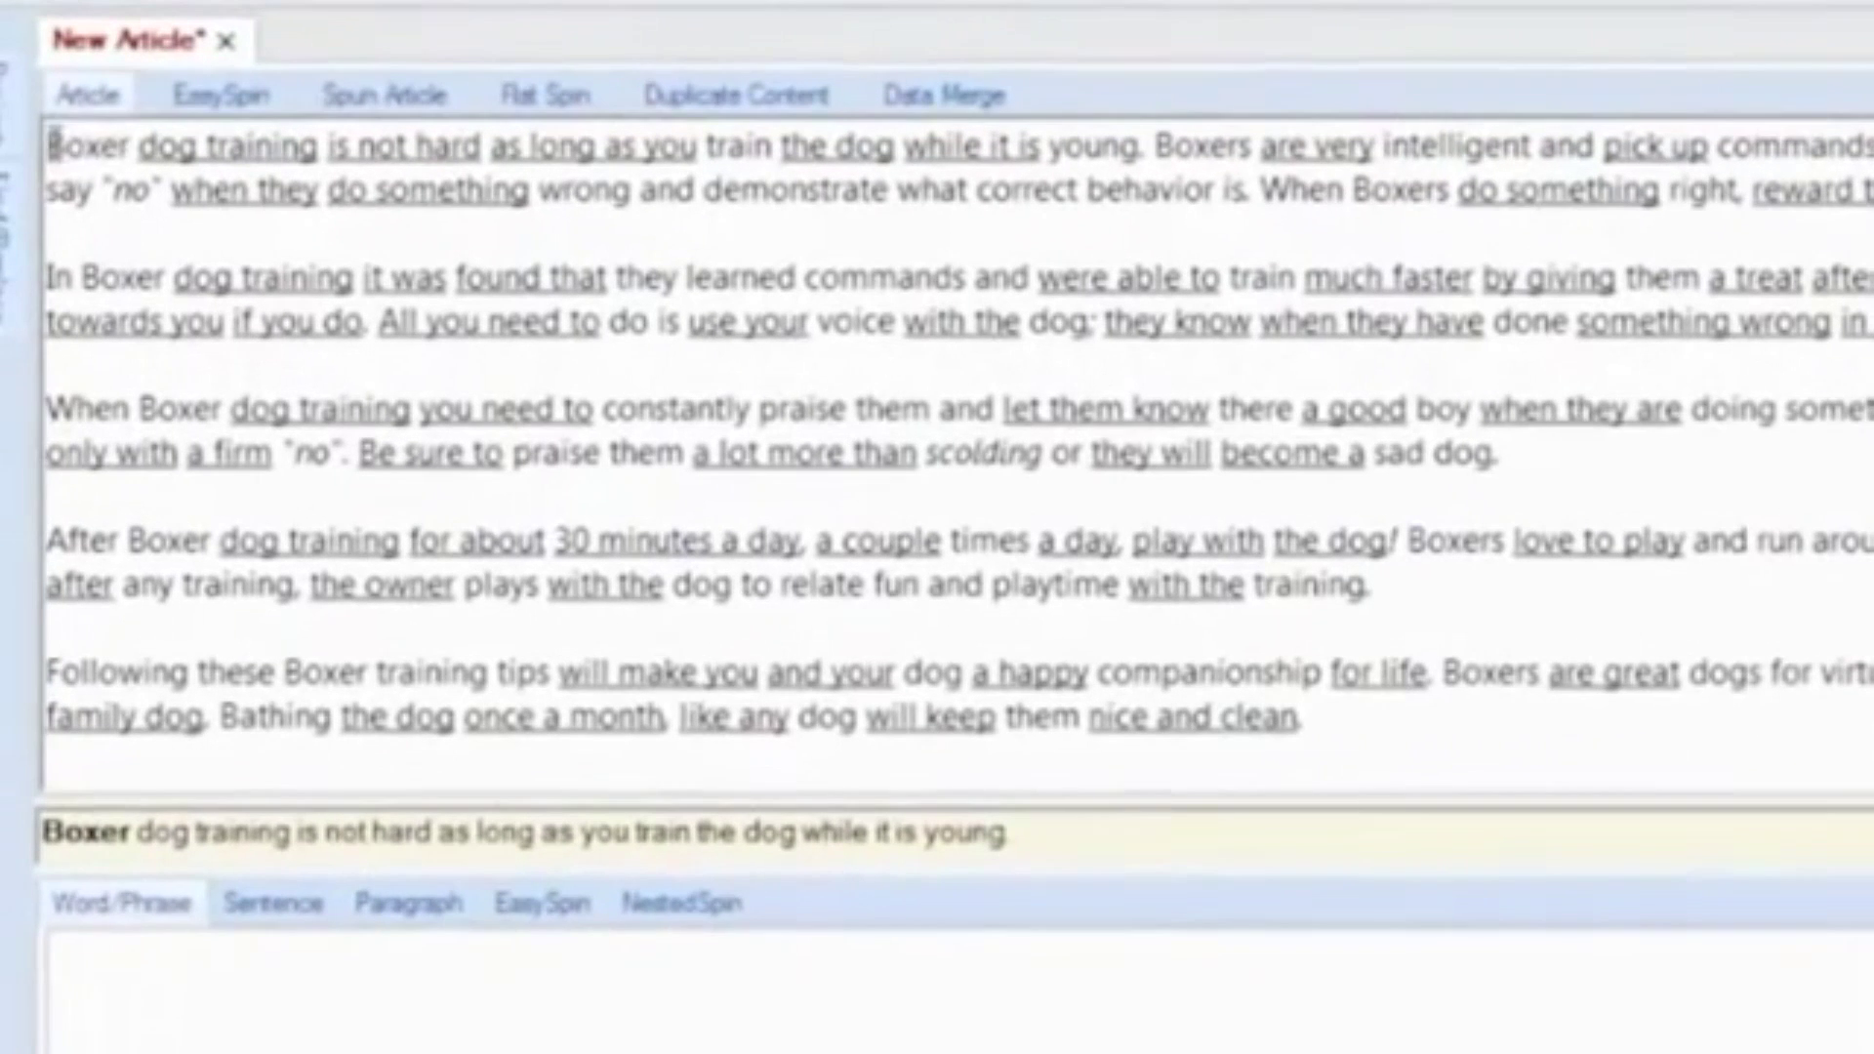
double_click(54, 146)
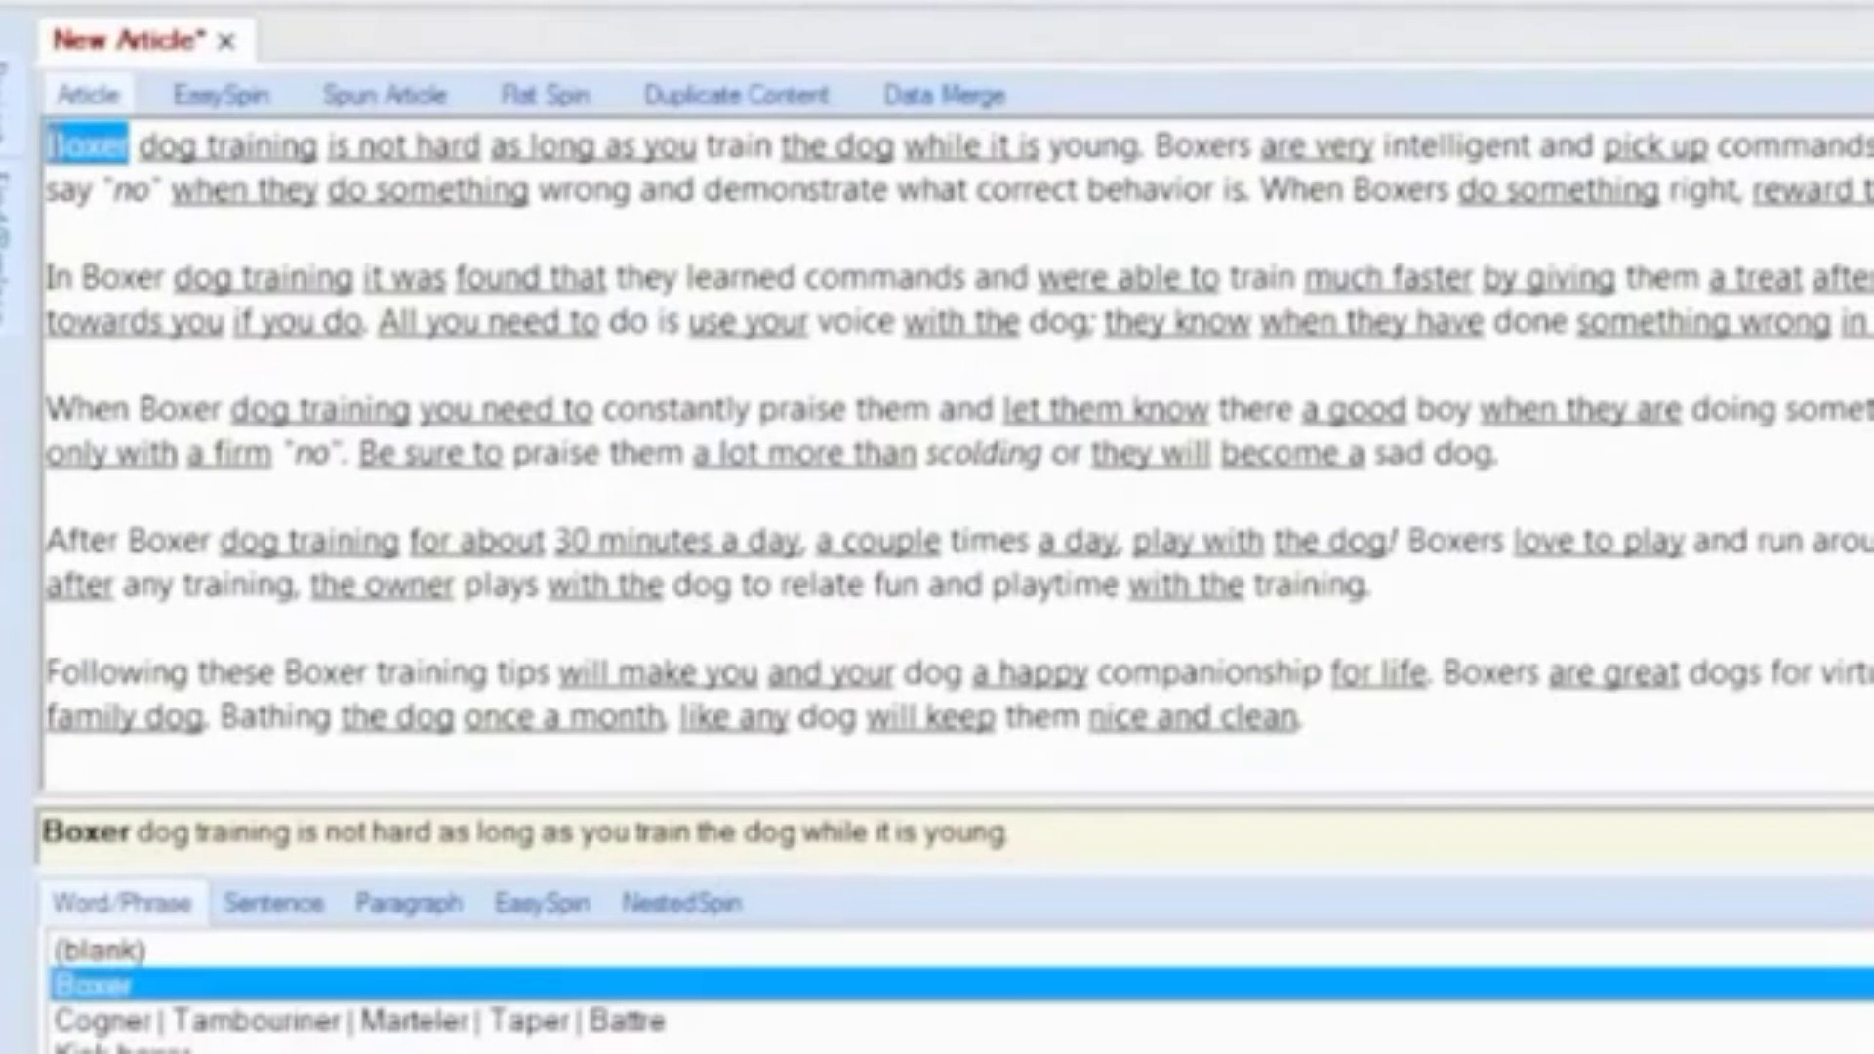
key(Right)
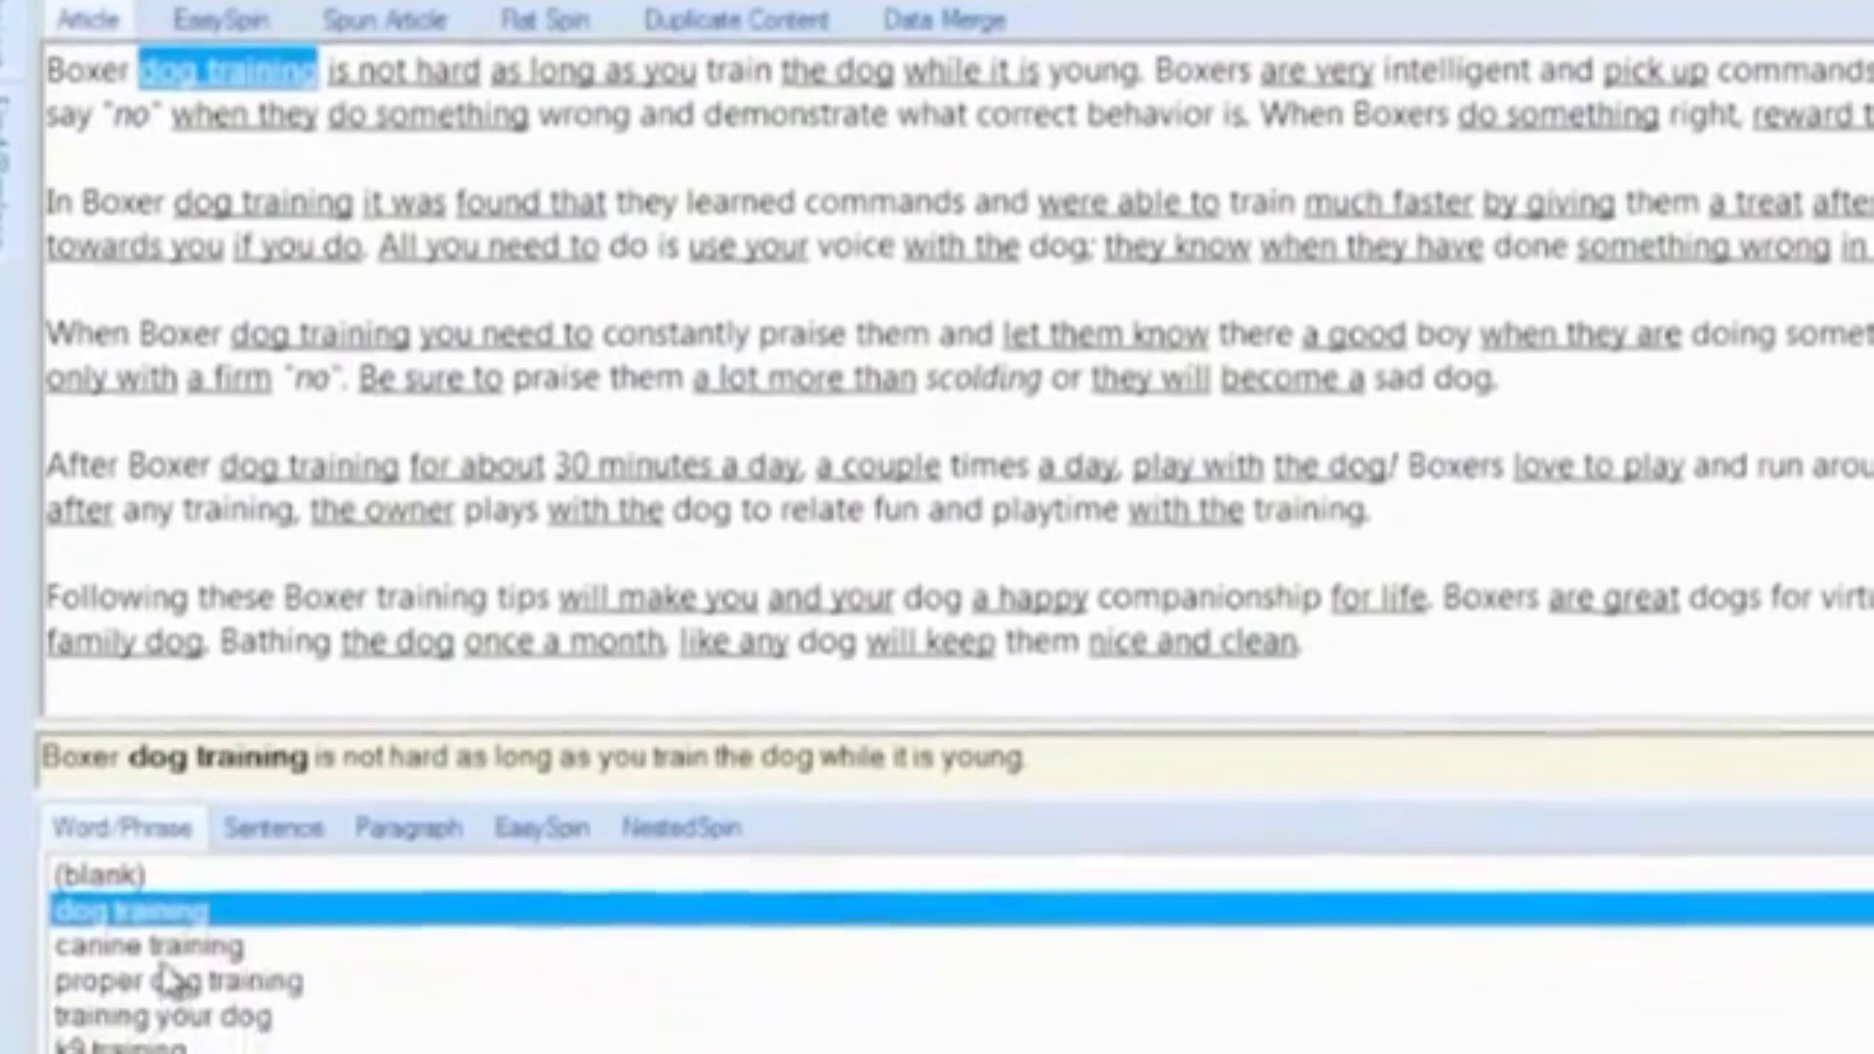
click(147, 1022)
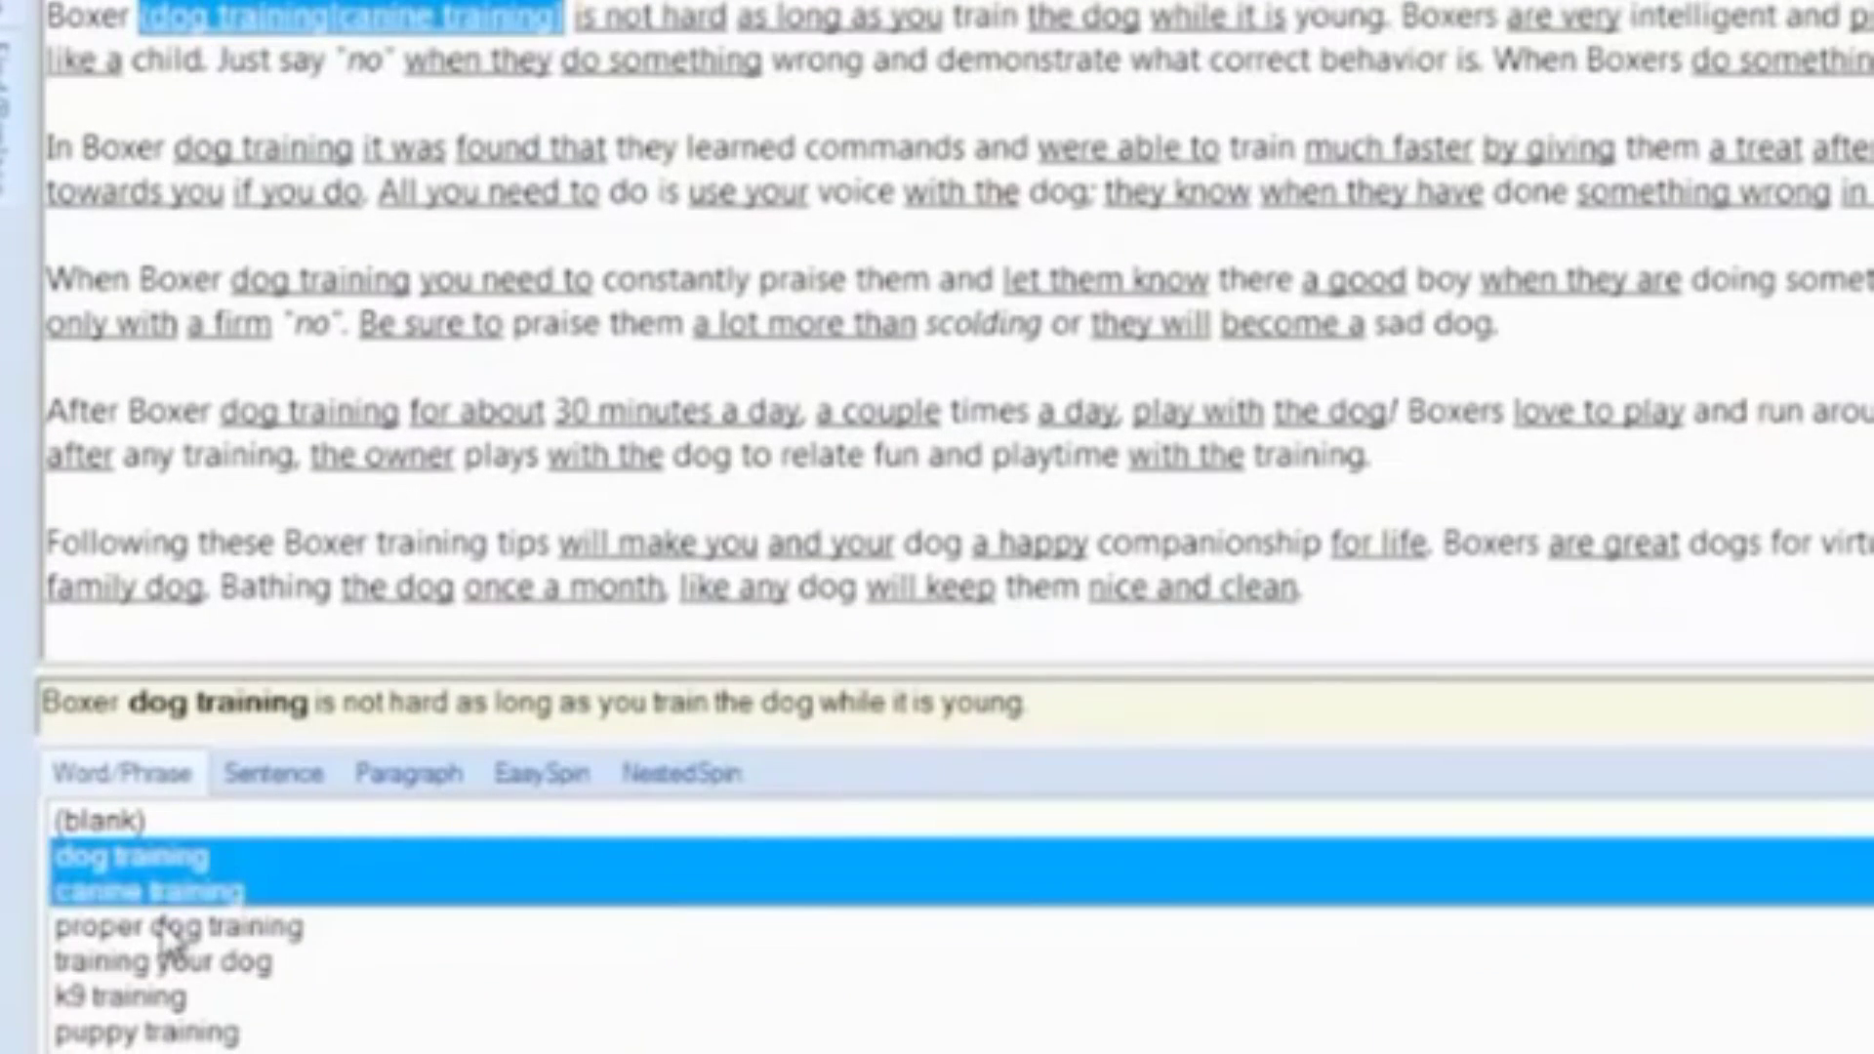
click(168, 932)
Step: Give 'is not hard' the synonyms 'is easy', 'needn't be hard' and 'isn't hard', then continue to 'train'
key(Right)
click(161, 927)
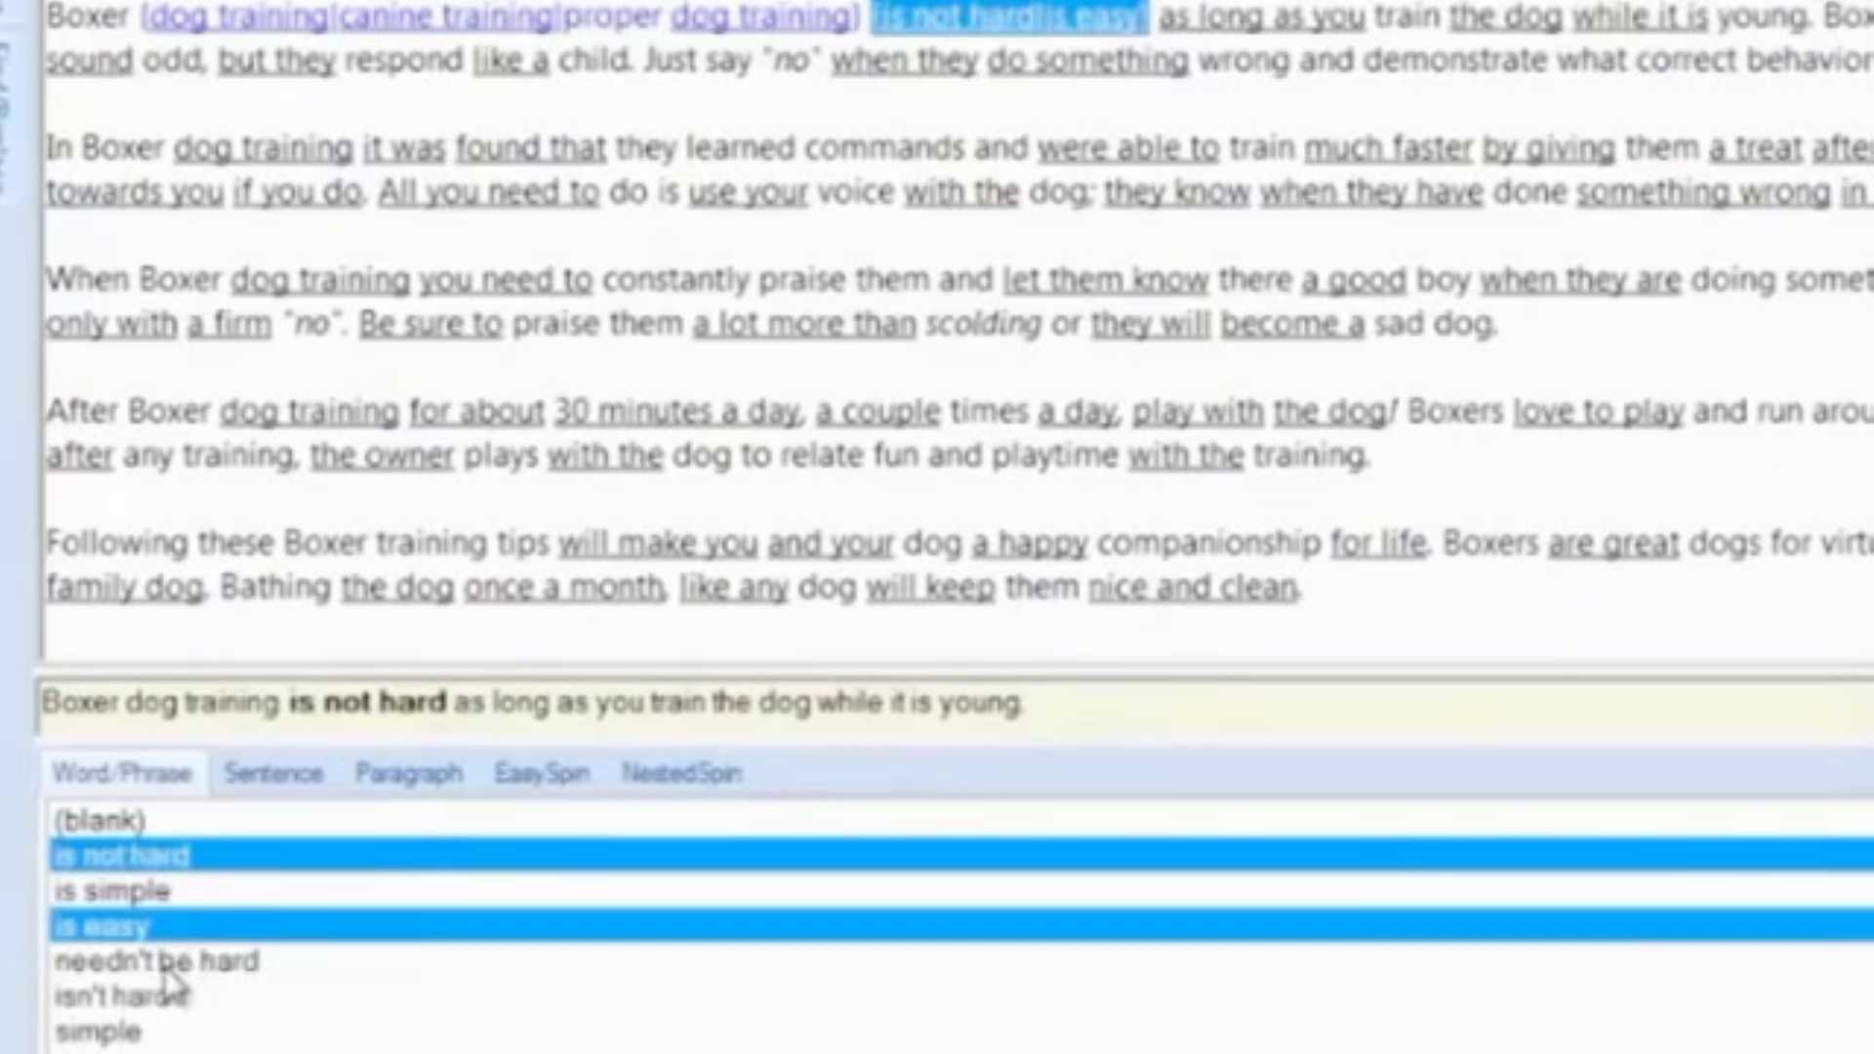
click(164, 961)
click(153, 997)
key(Right)
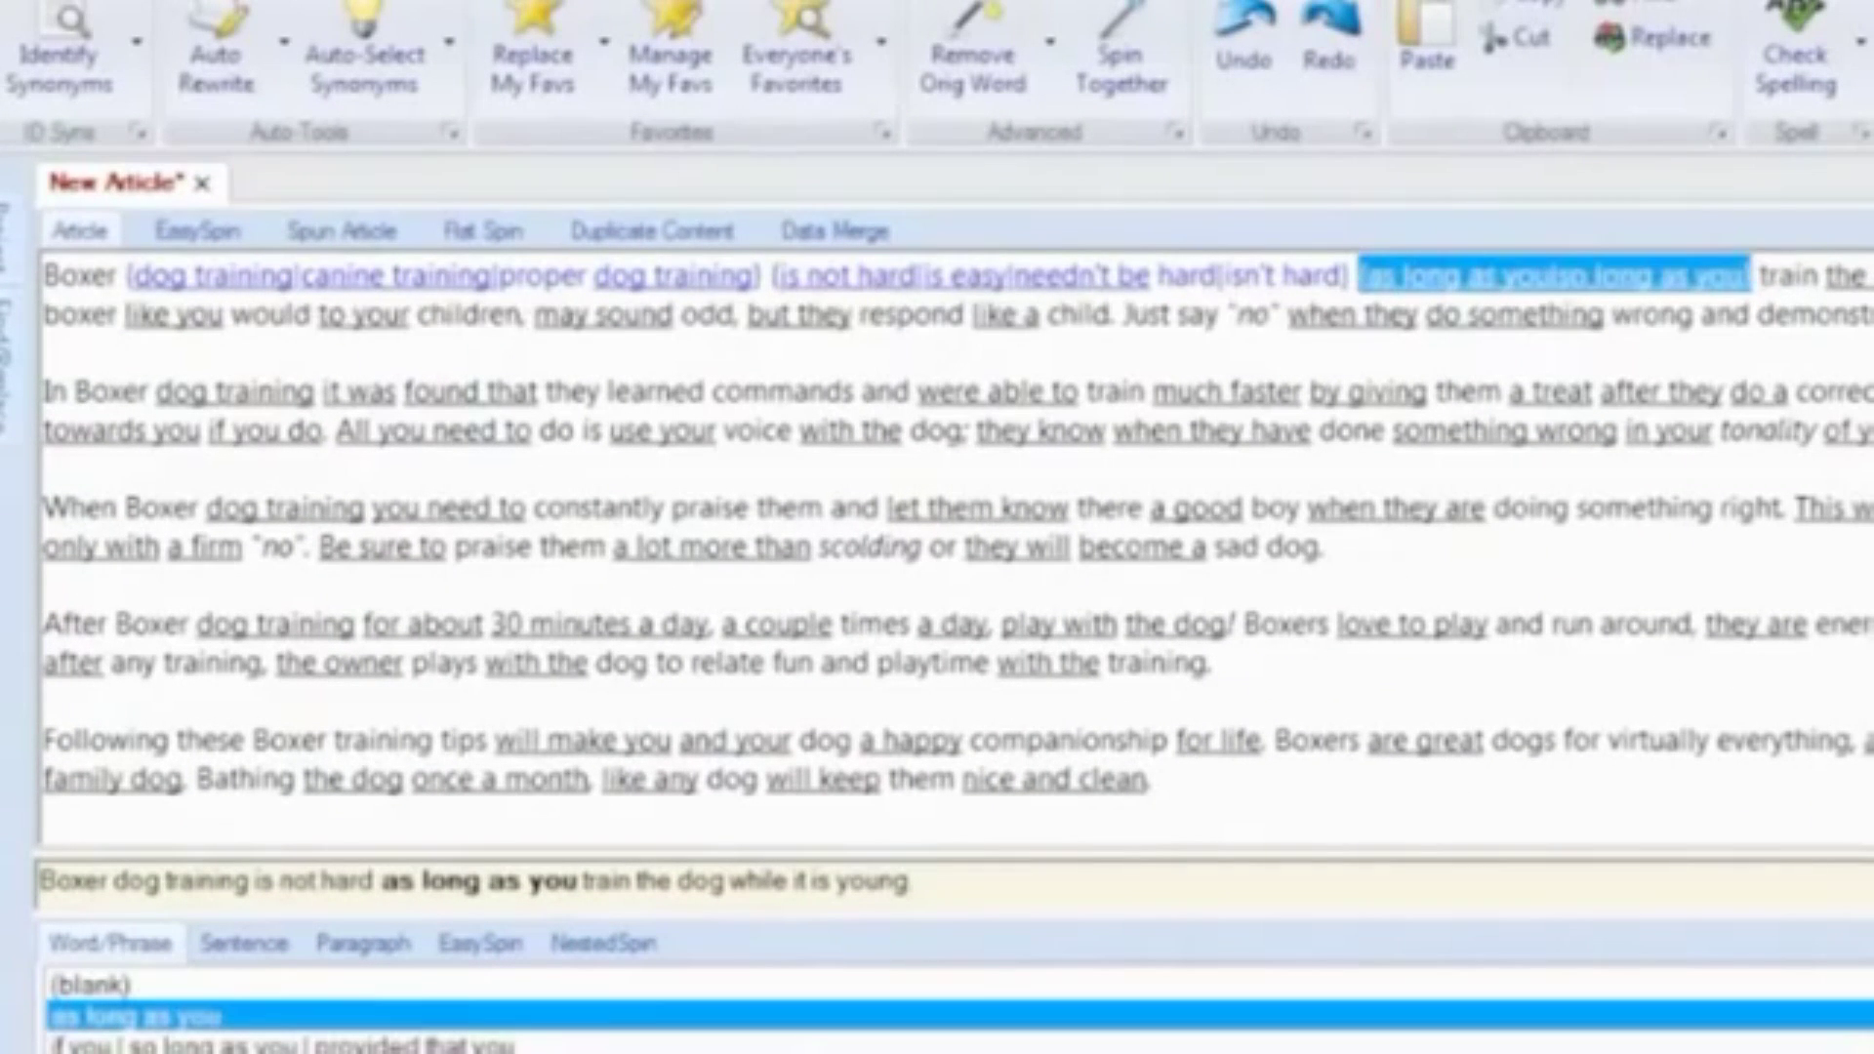
key(Right)
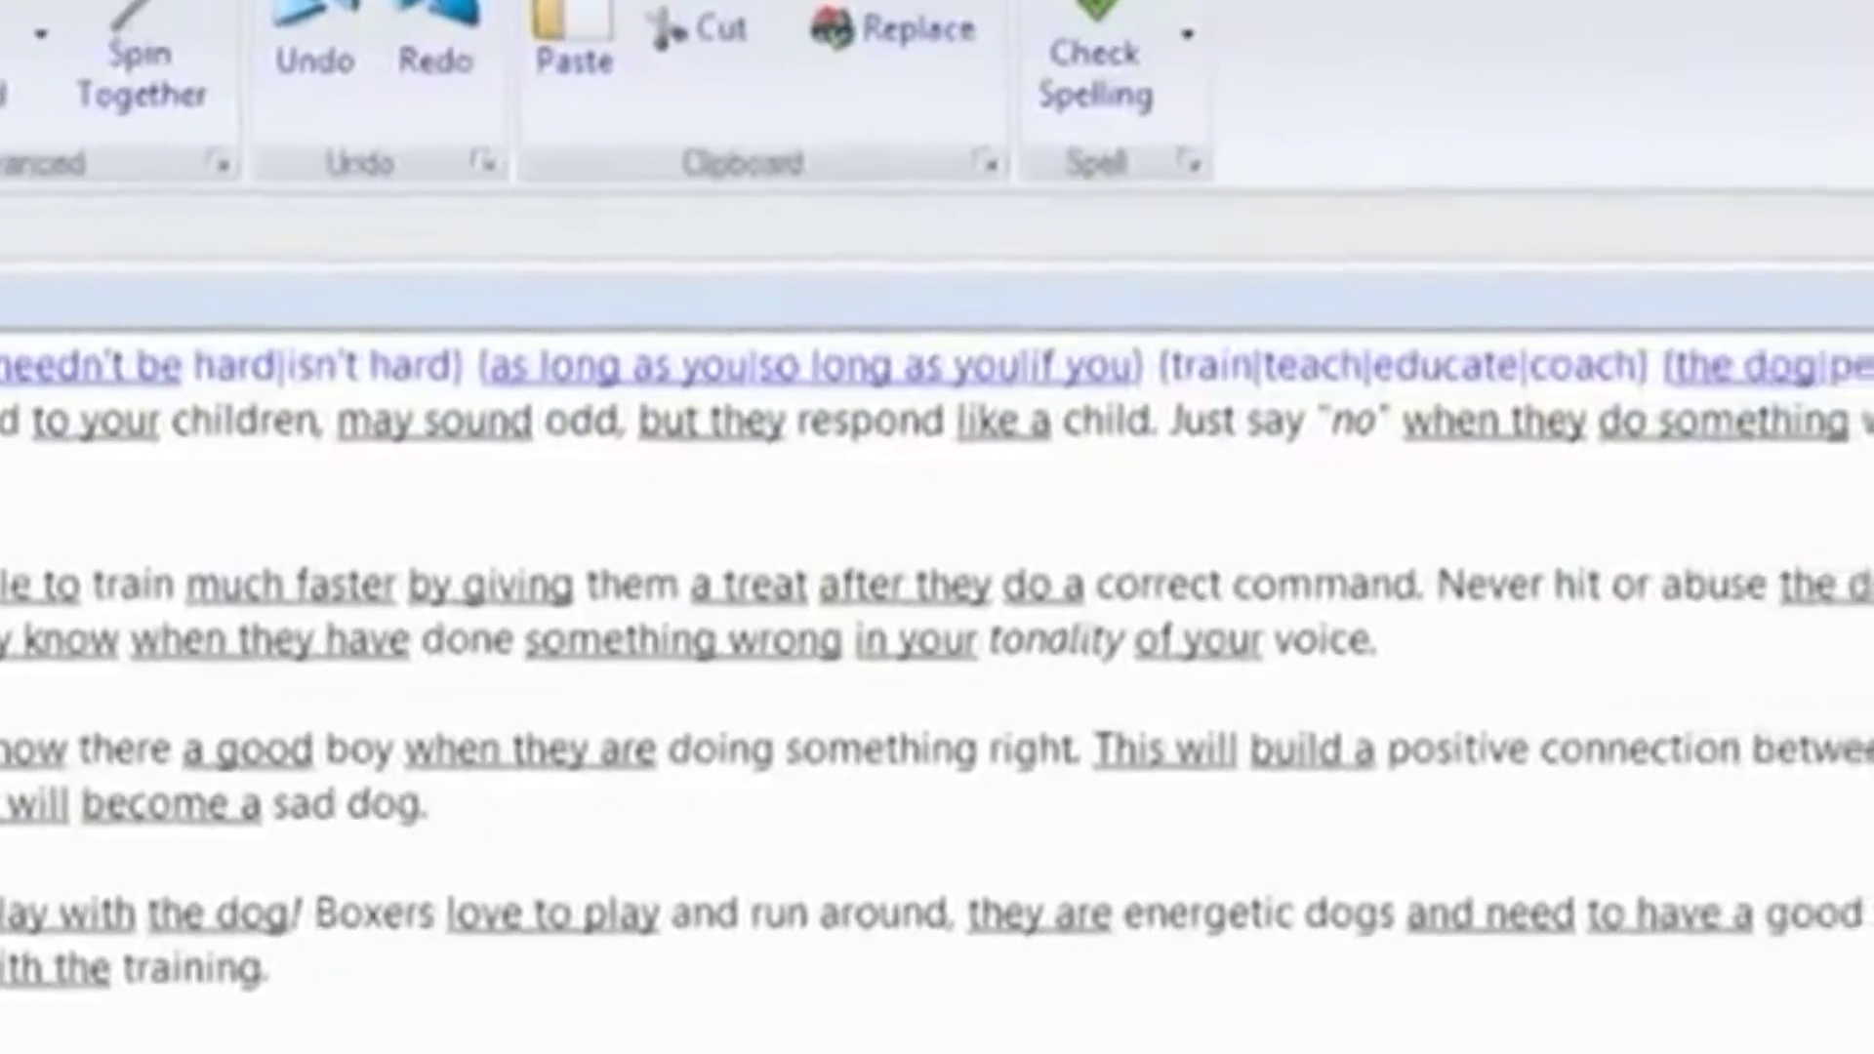
click(451, 304)
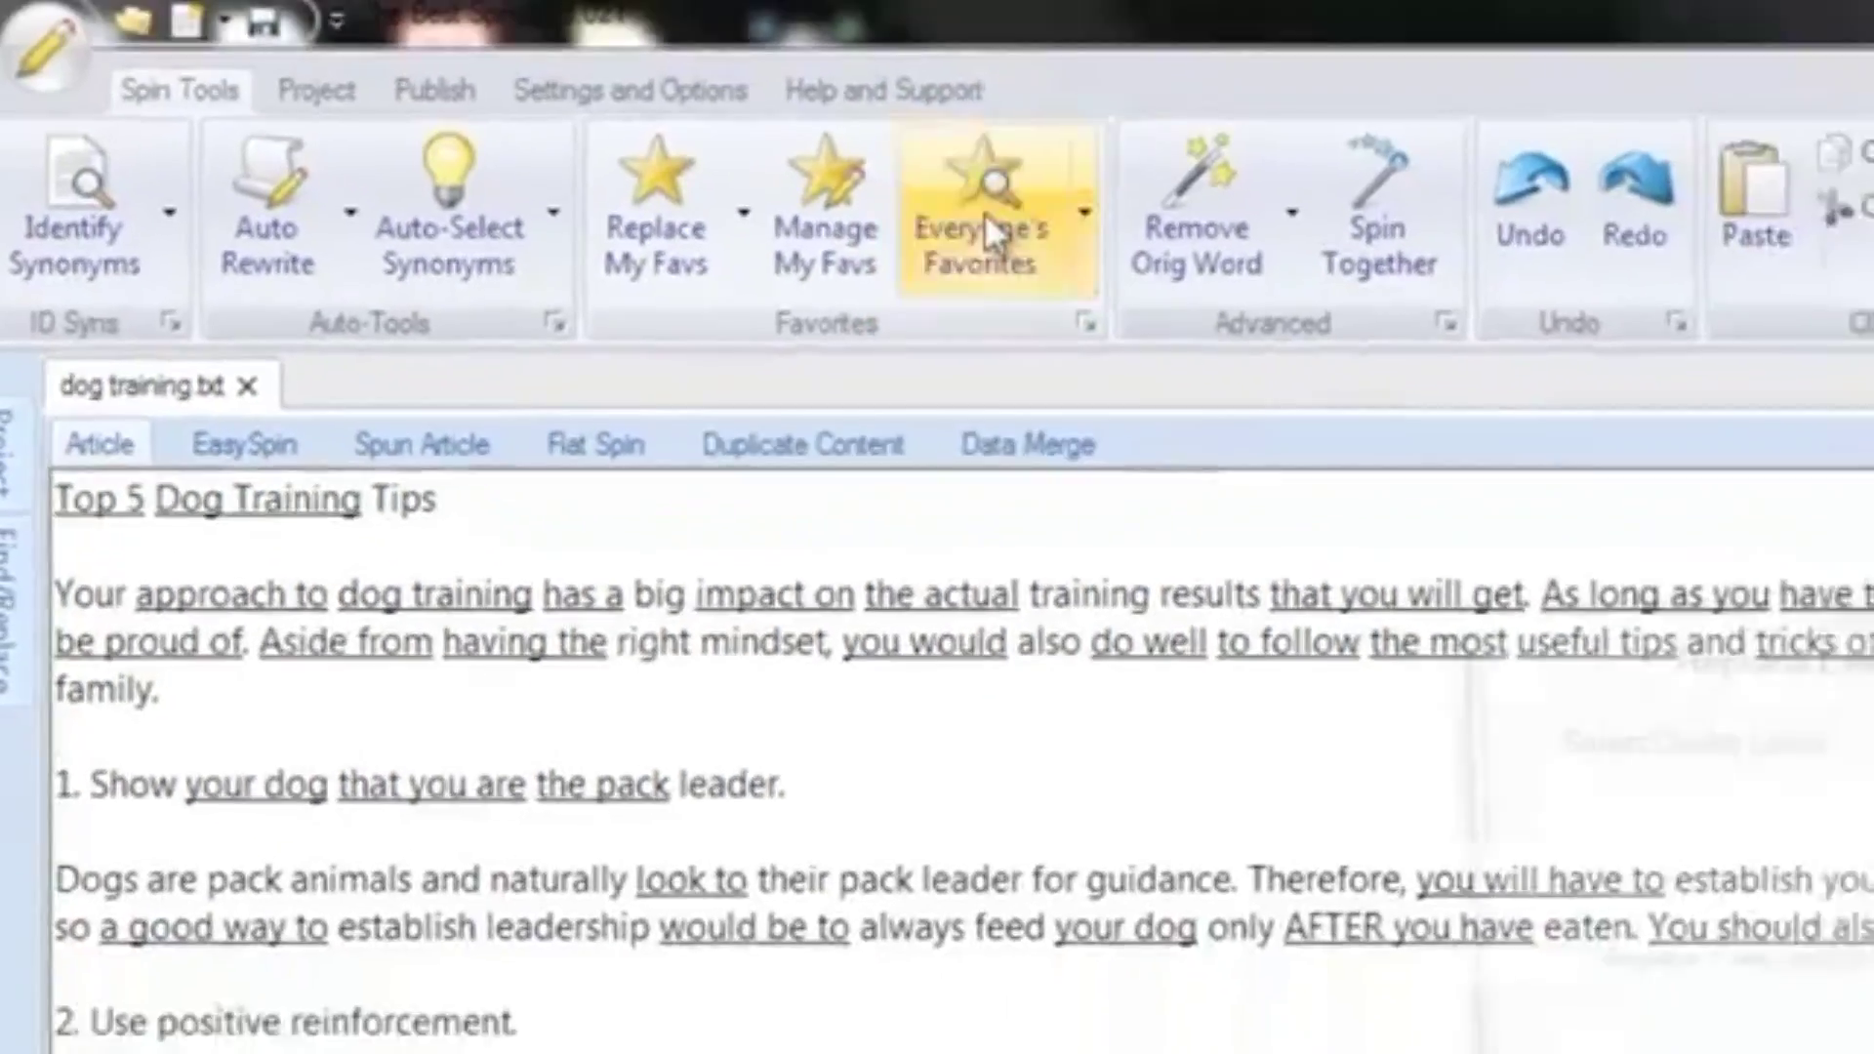
Step: Replace the article's phrases with Everyone's Favorites synonyms at the Best quality level
click(986, 234)
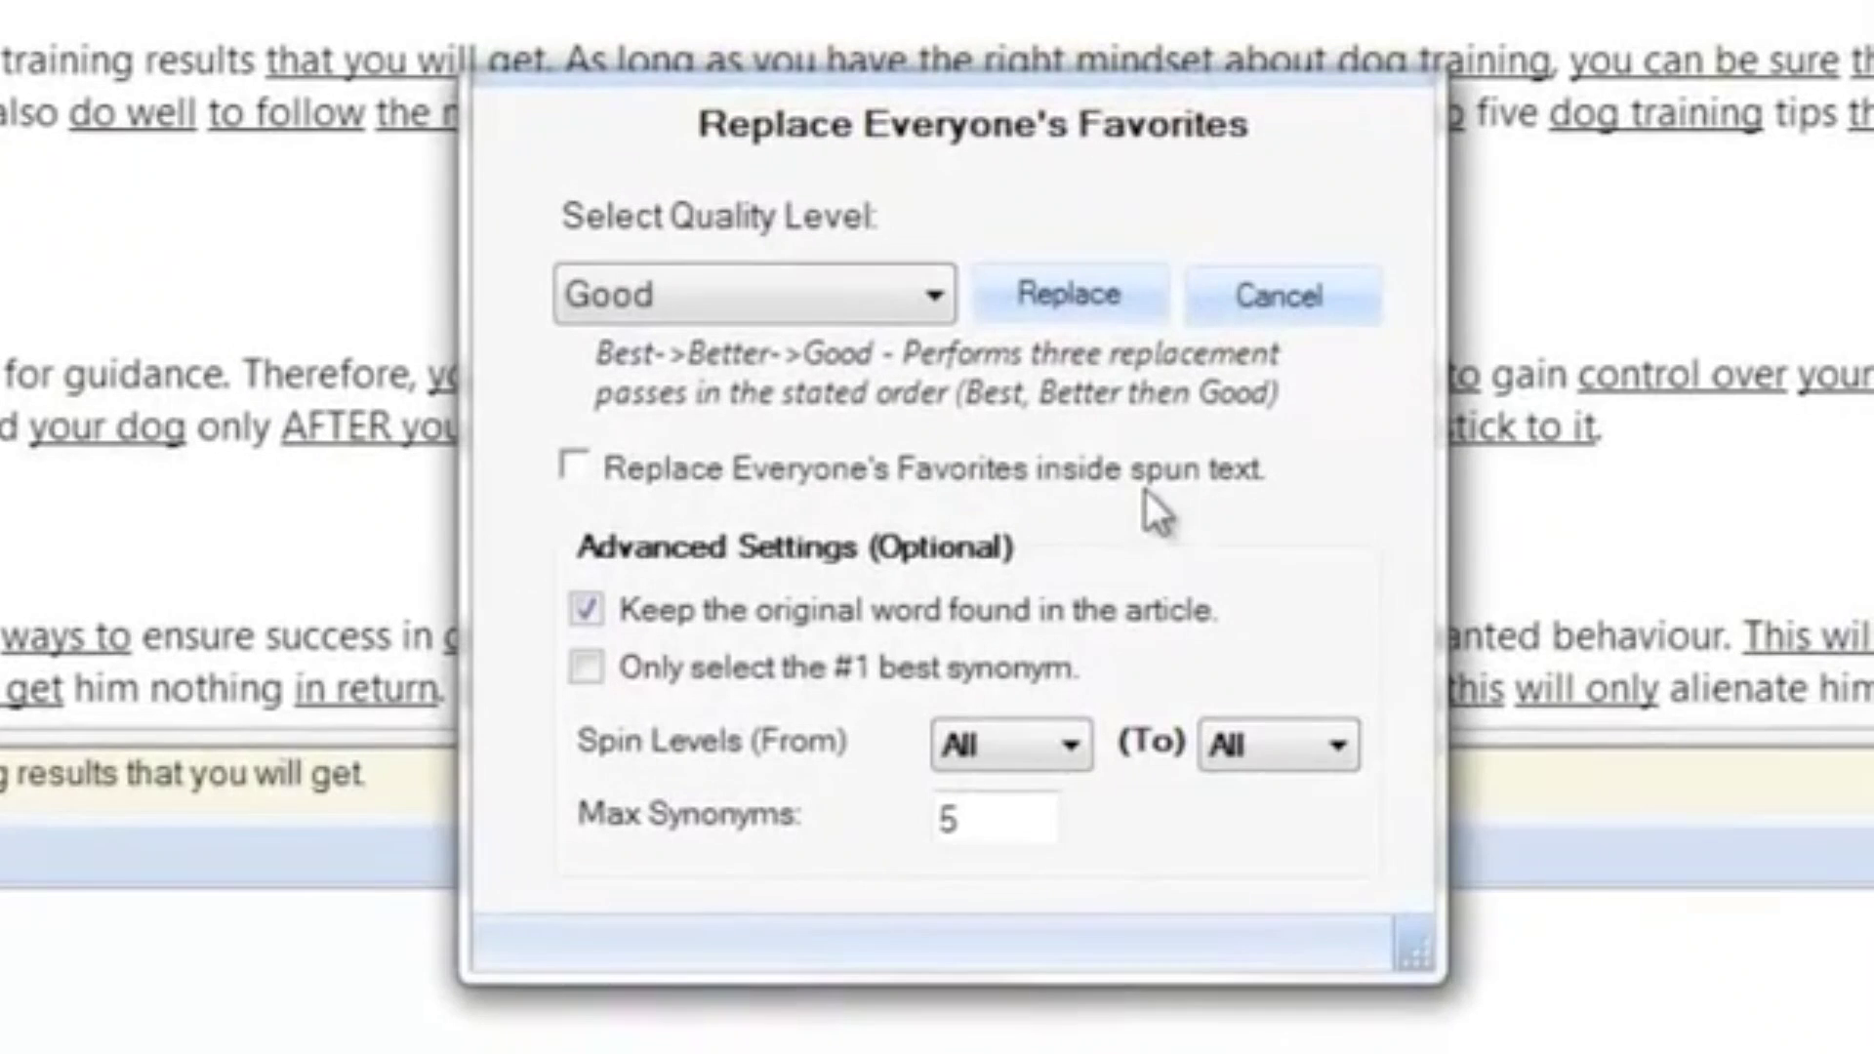
click(754, 293)
click(742, 327)
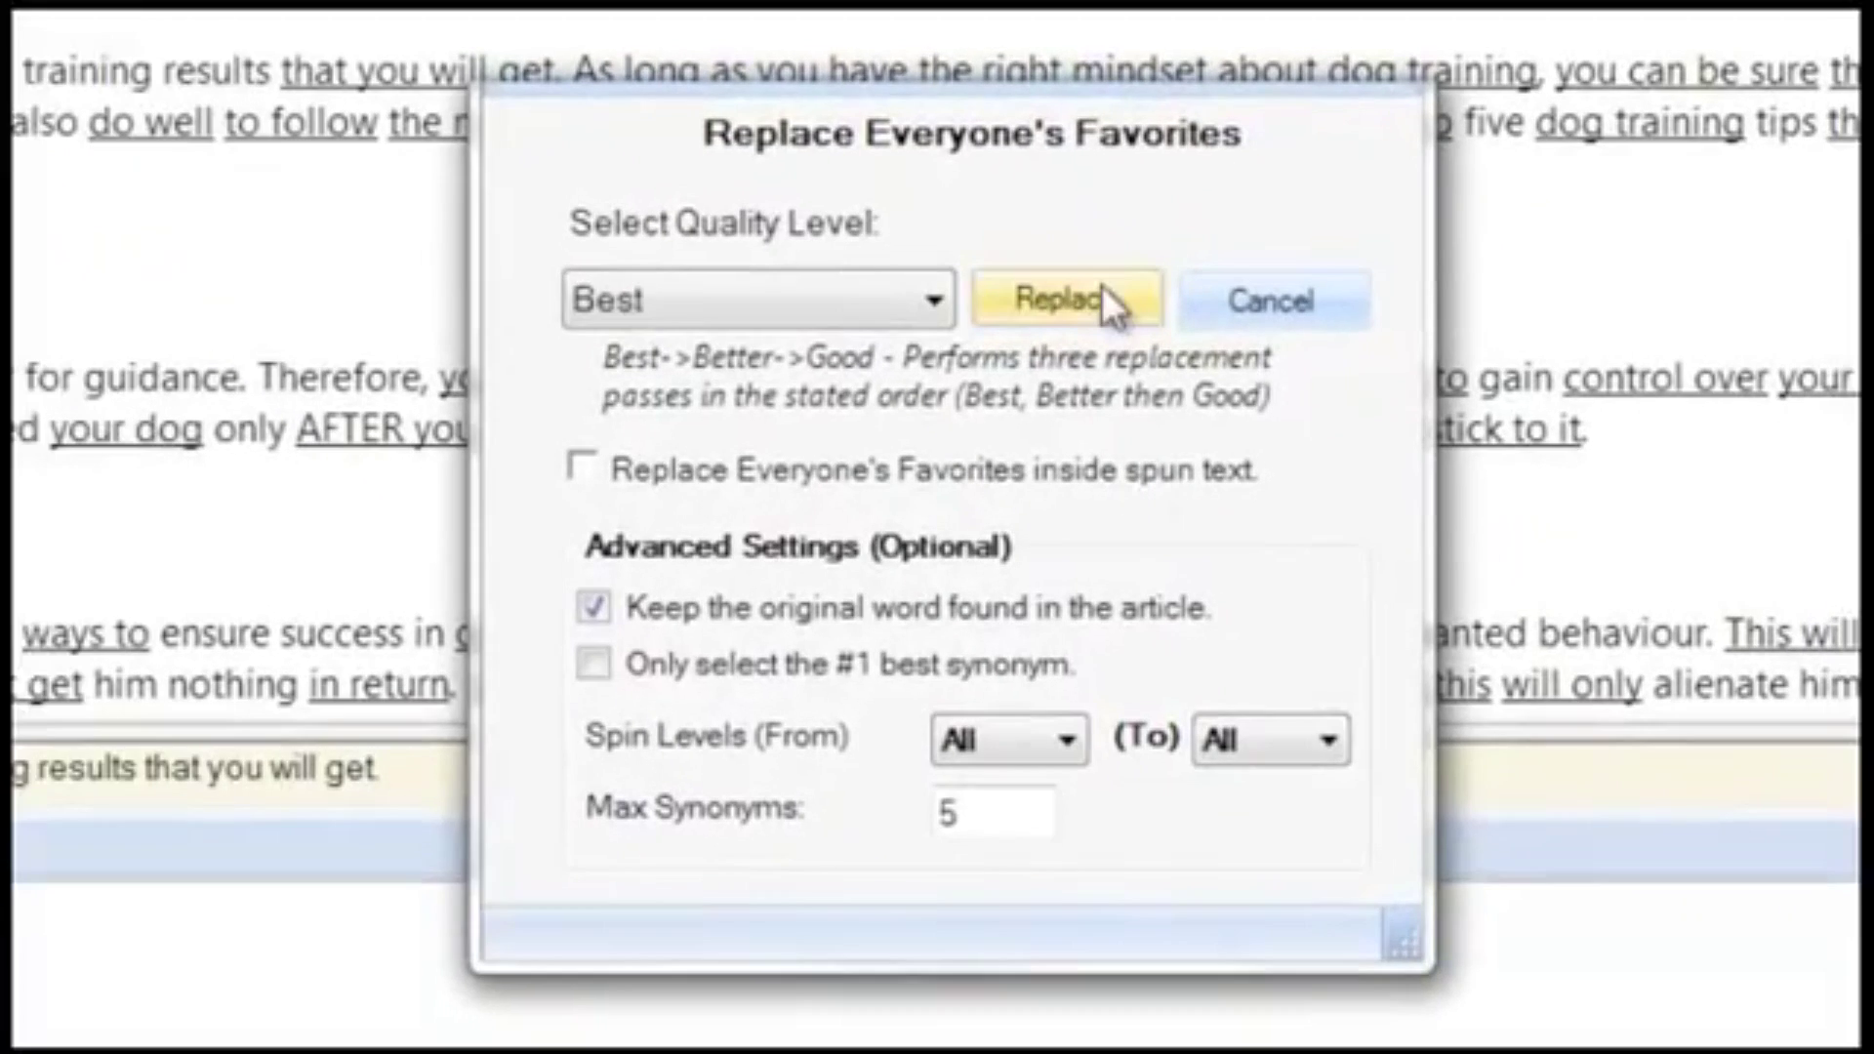
click(1093, 294)
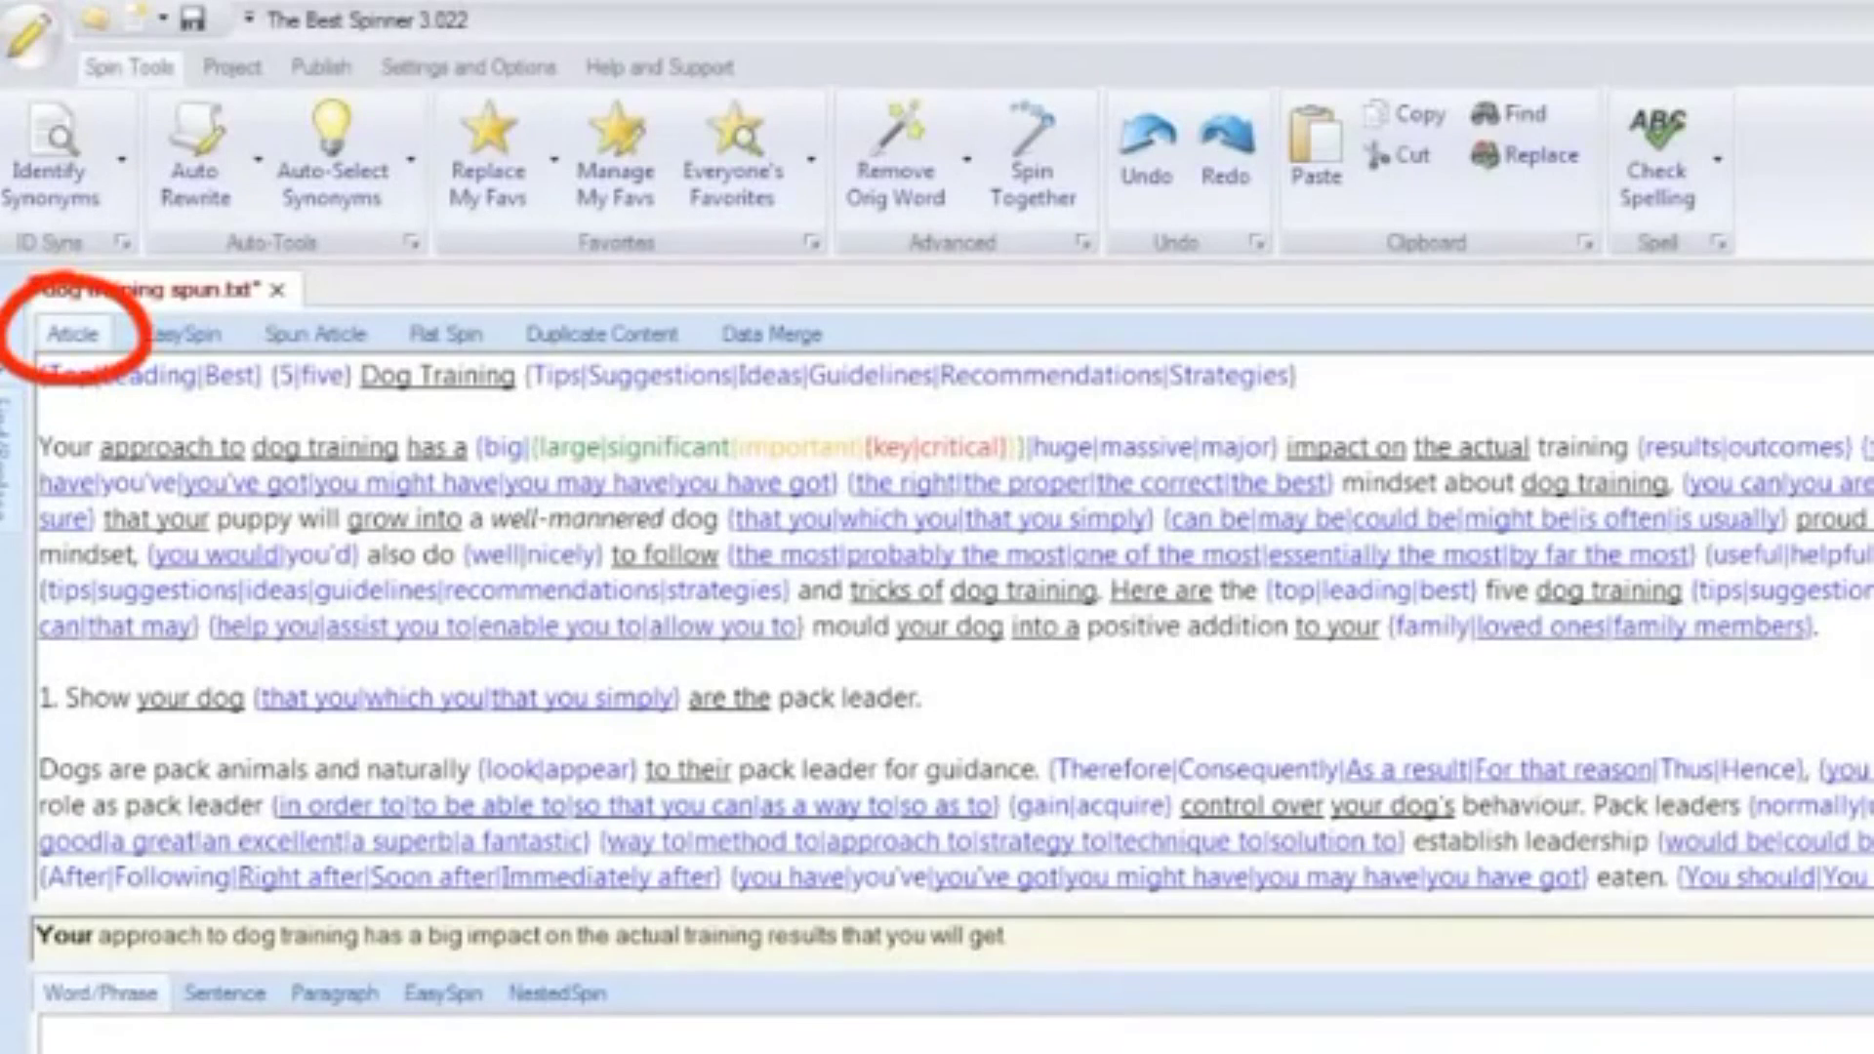
Step: Preview the title's synonym group and the synonyms for 'puppy', then switch to the EasySpin view
click(160, 382)
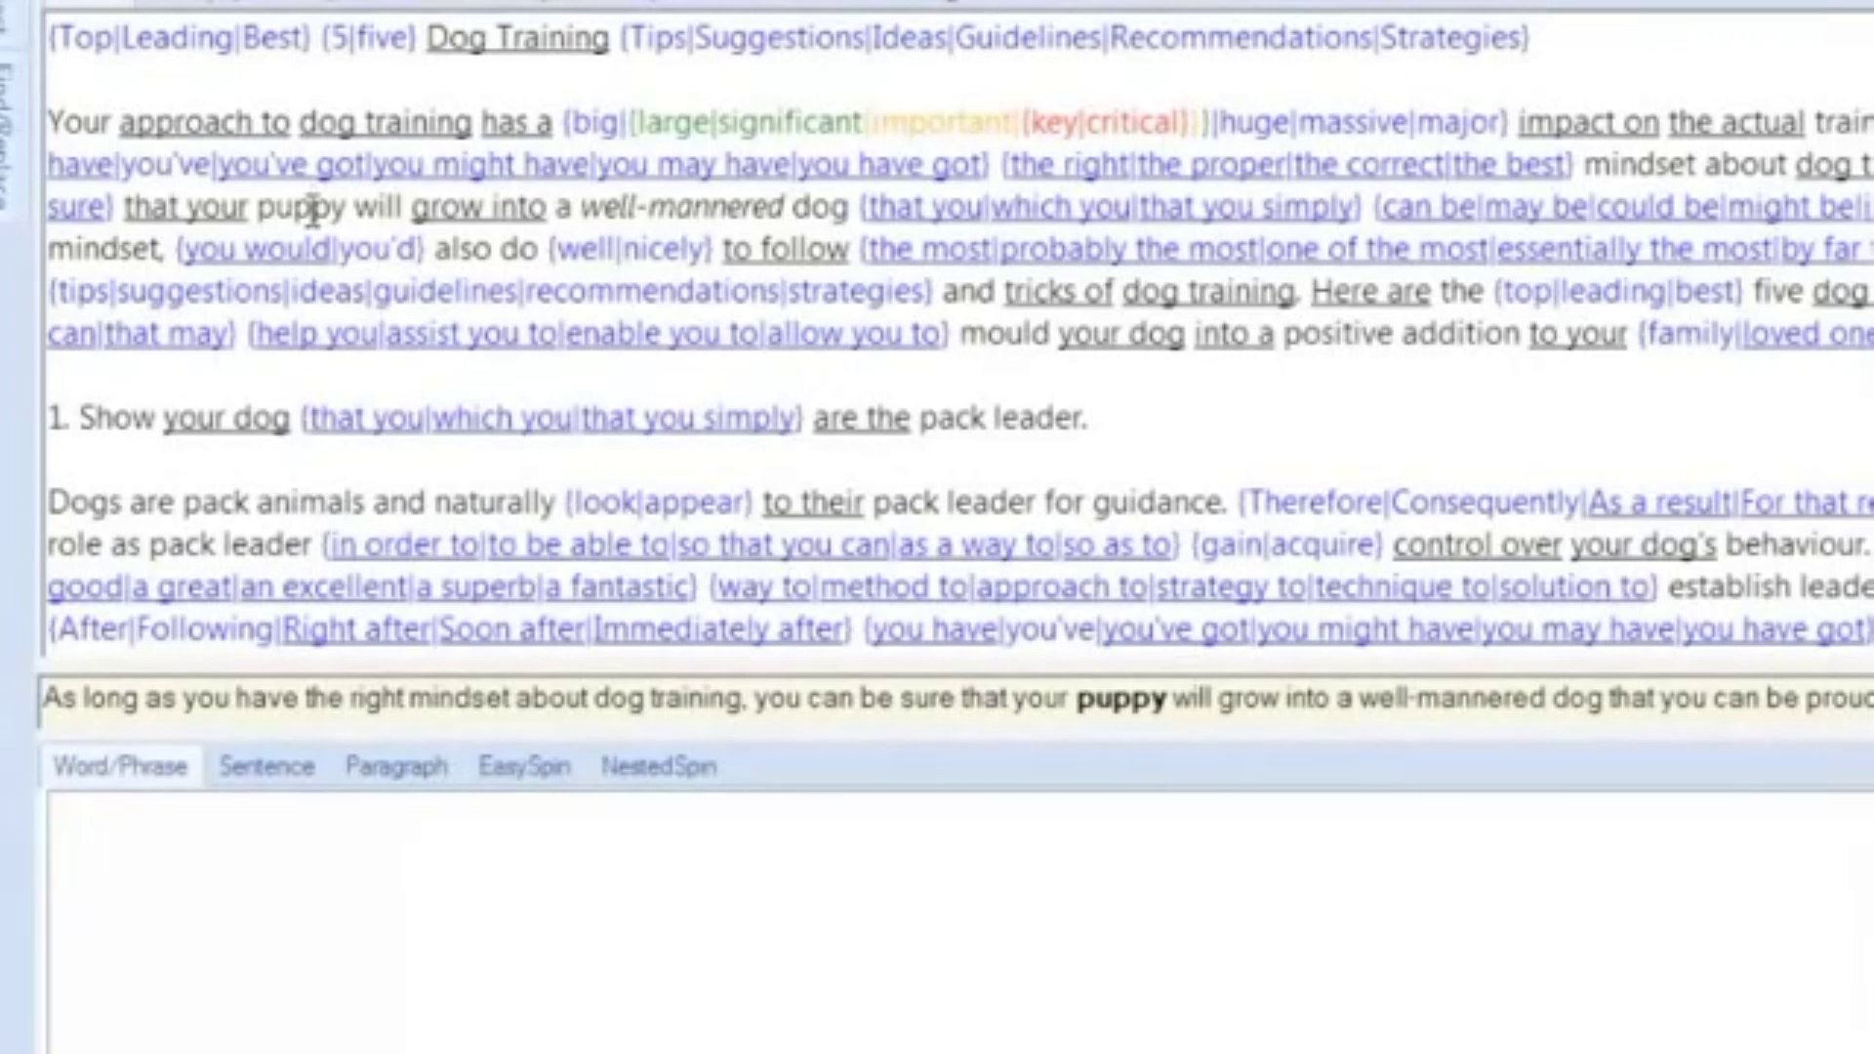
right_click(313, 205)
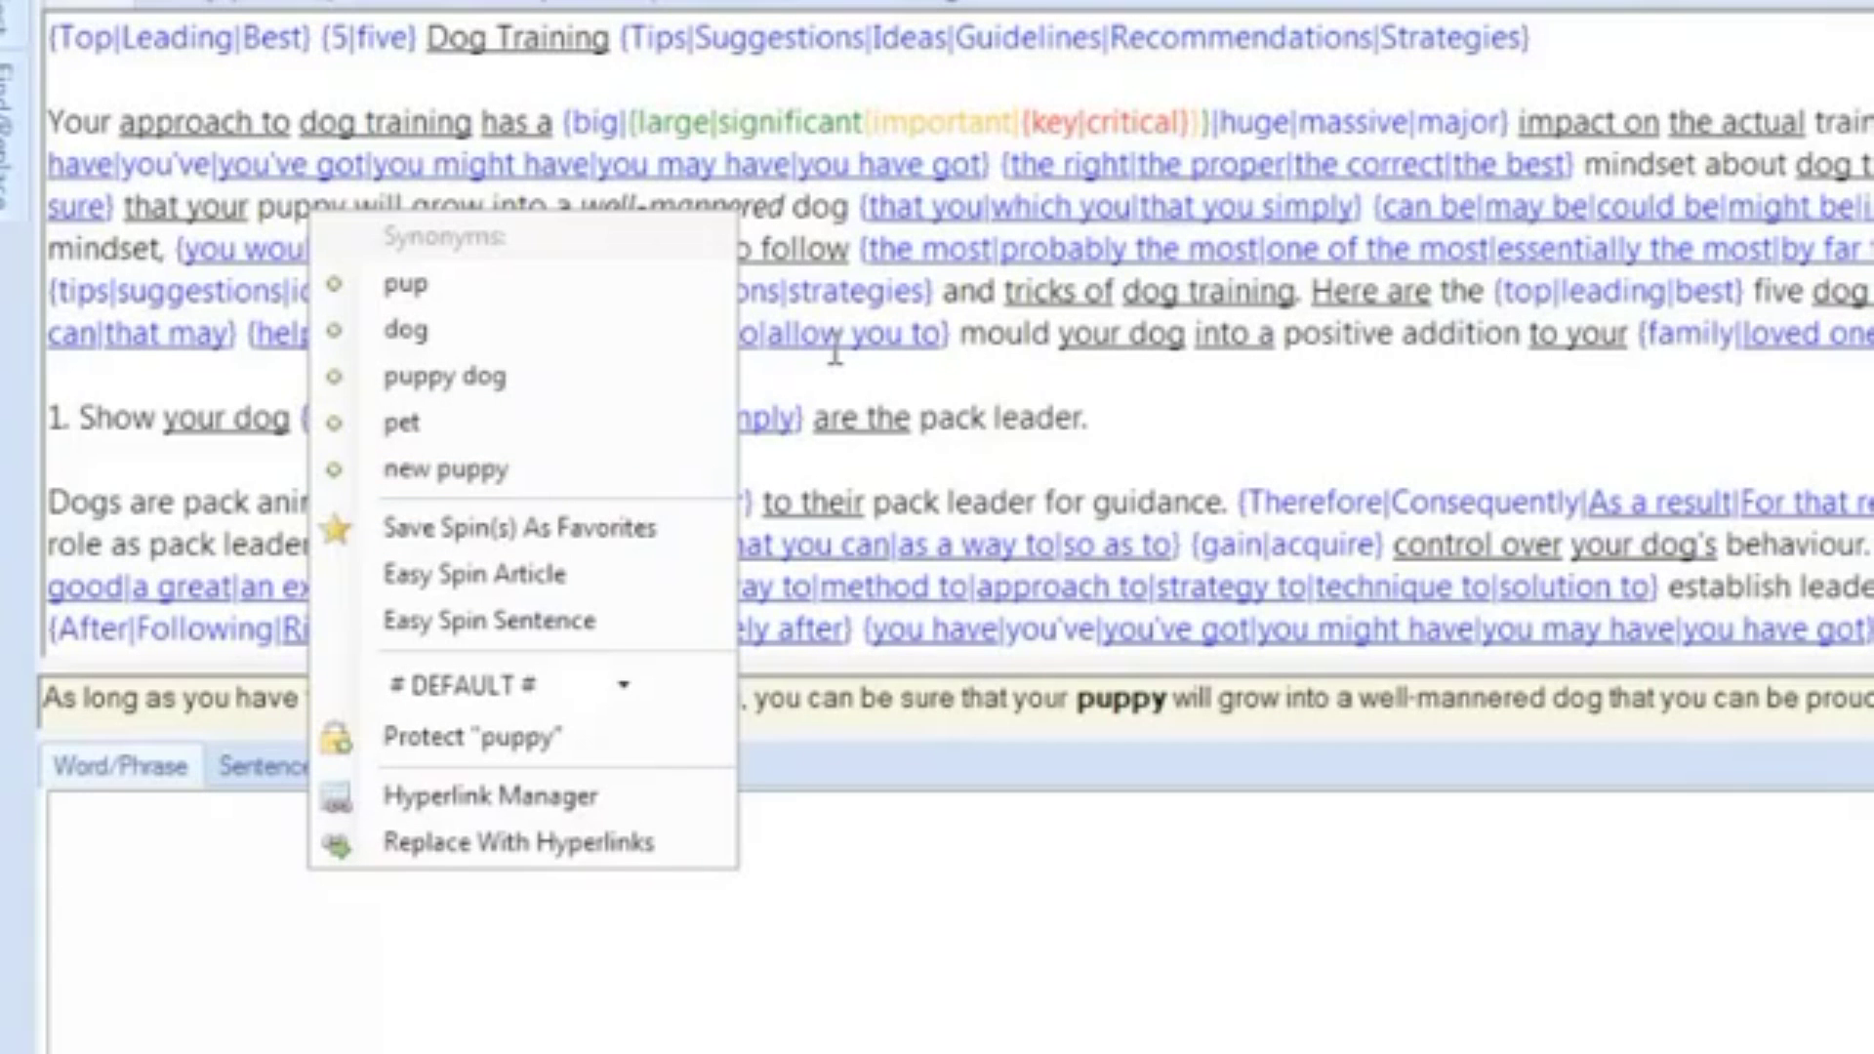
click(805, 249)
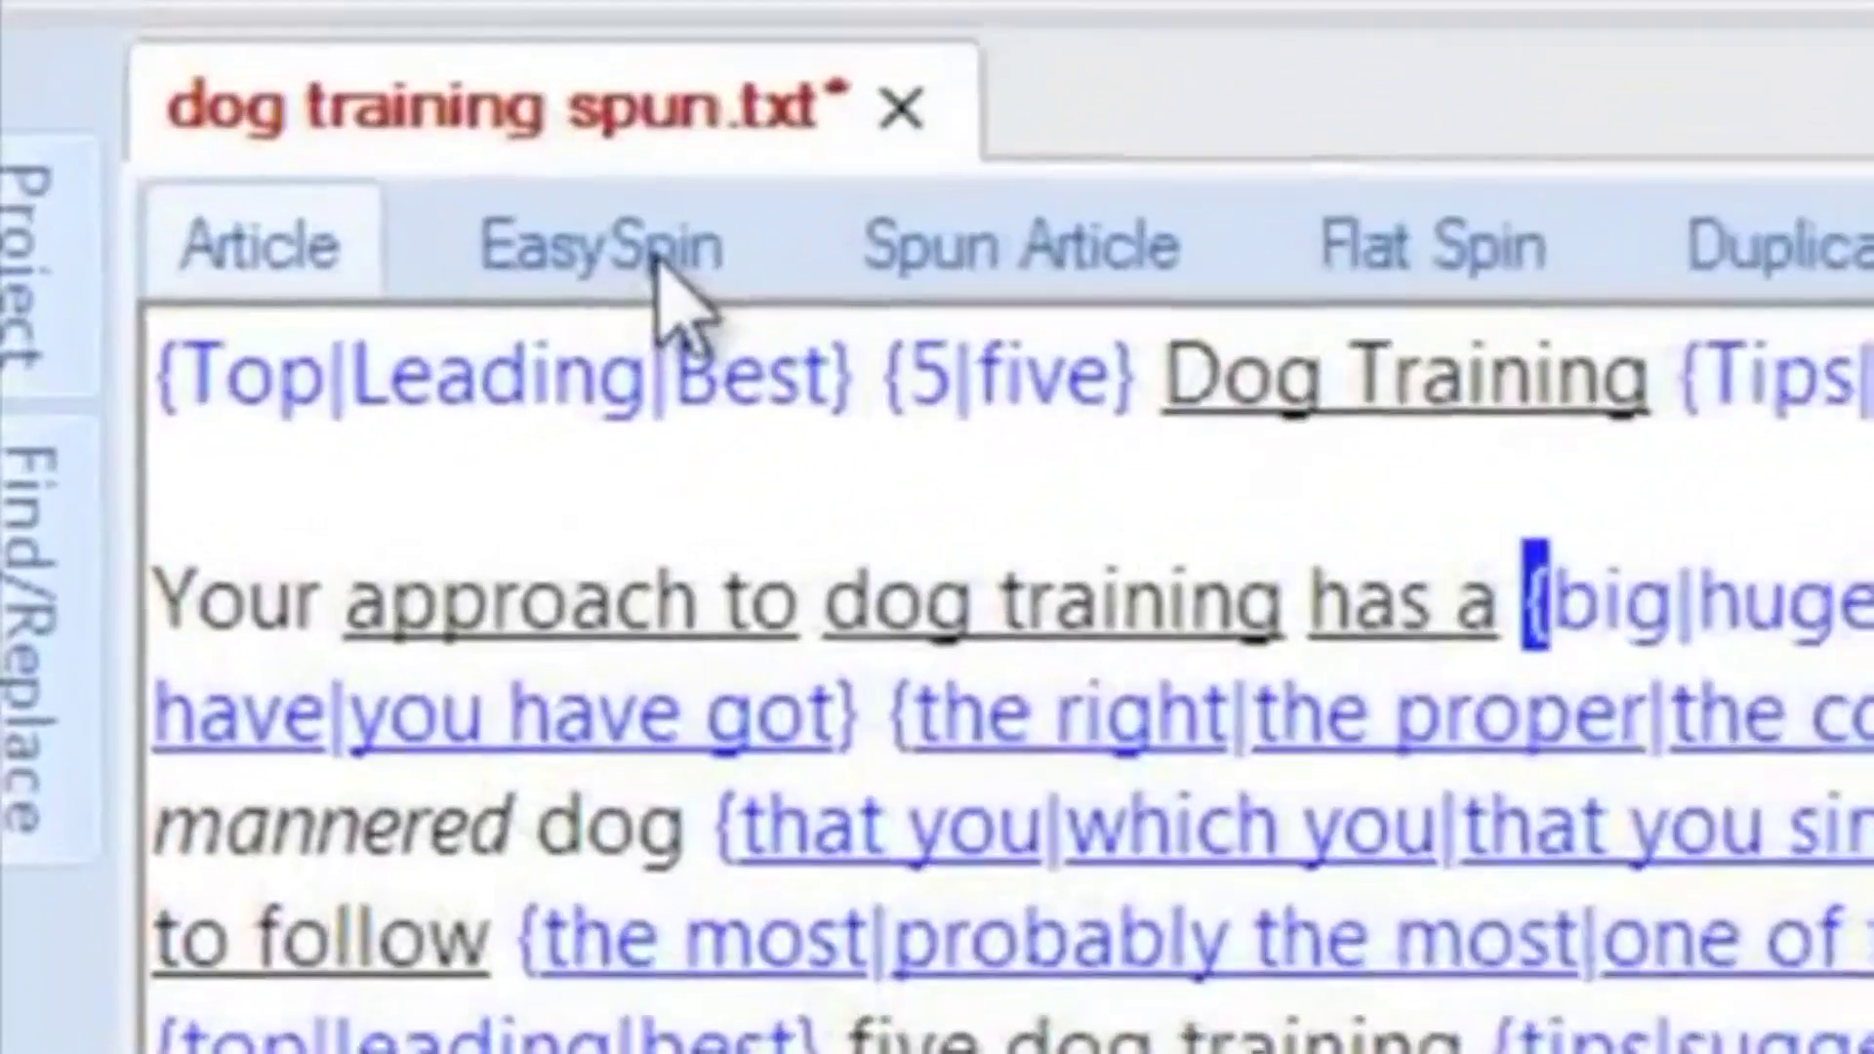
click(244, 397)
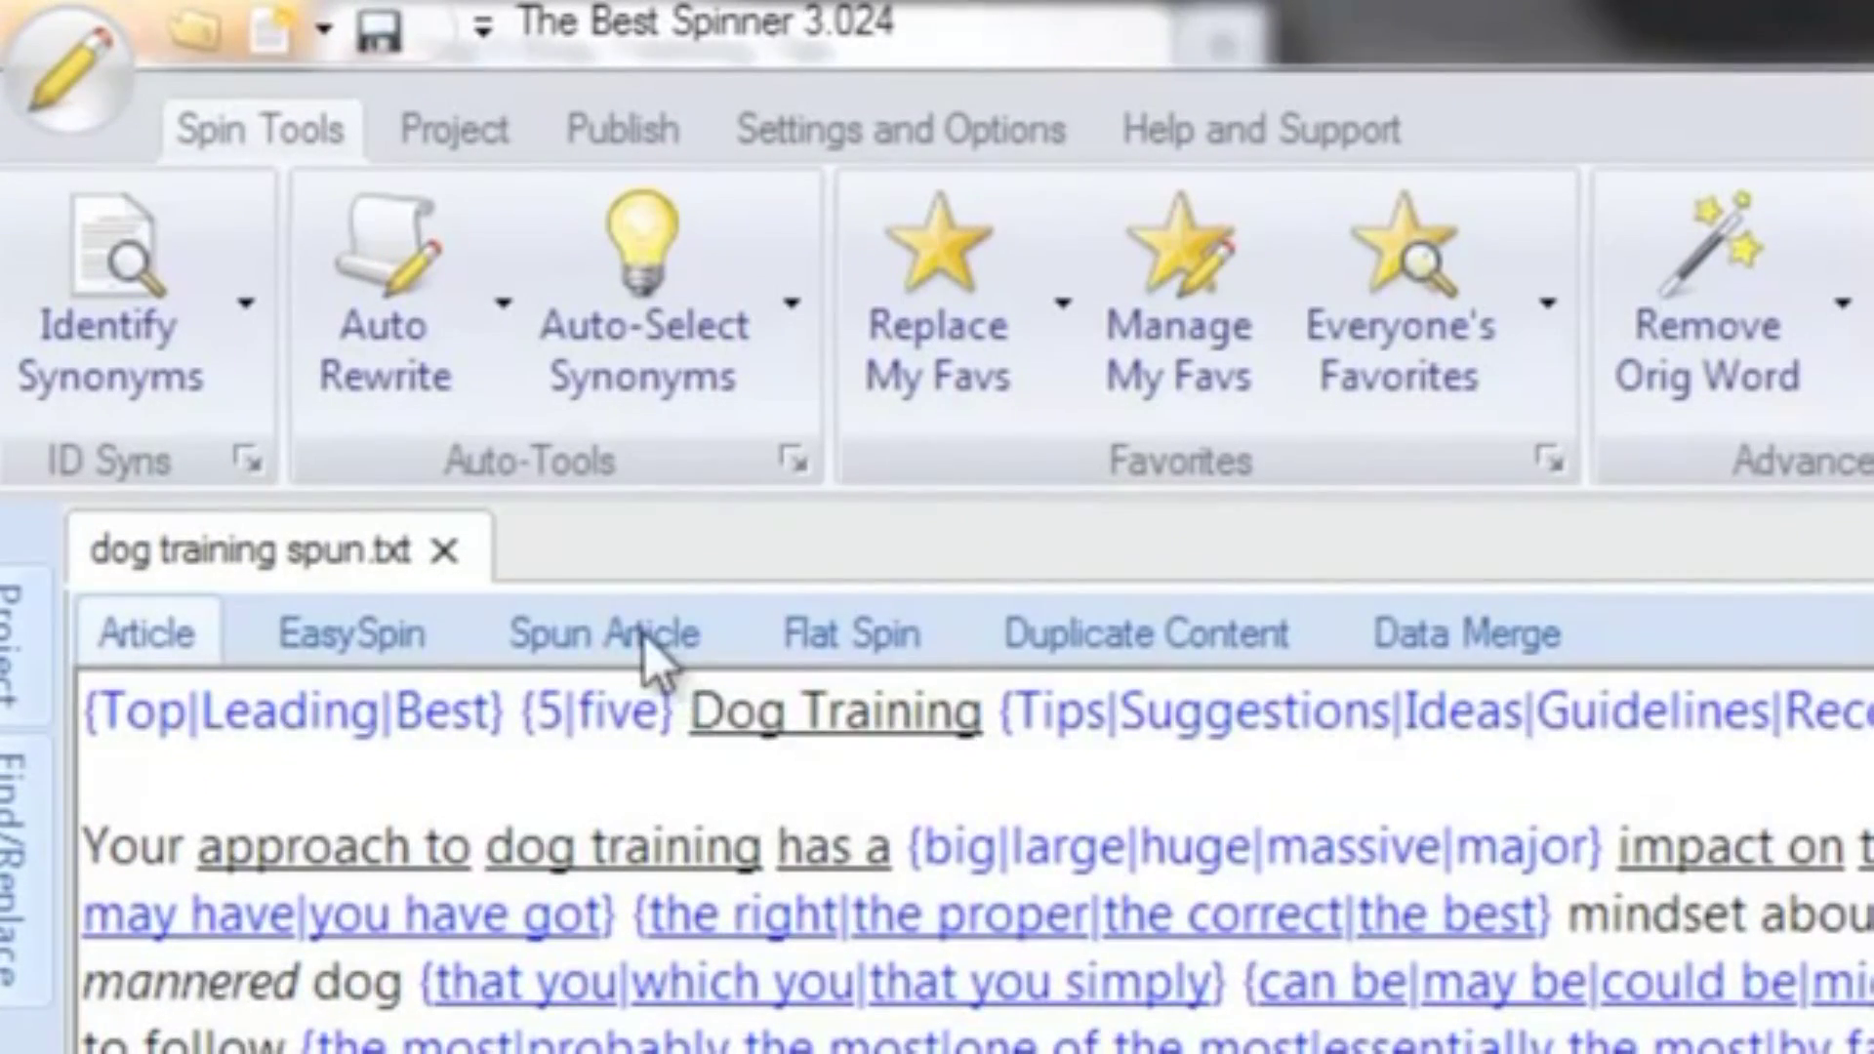
Step: Show the Spun Article tab and generate two fresh spins of the article
click(643, 637)
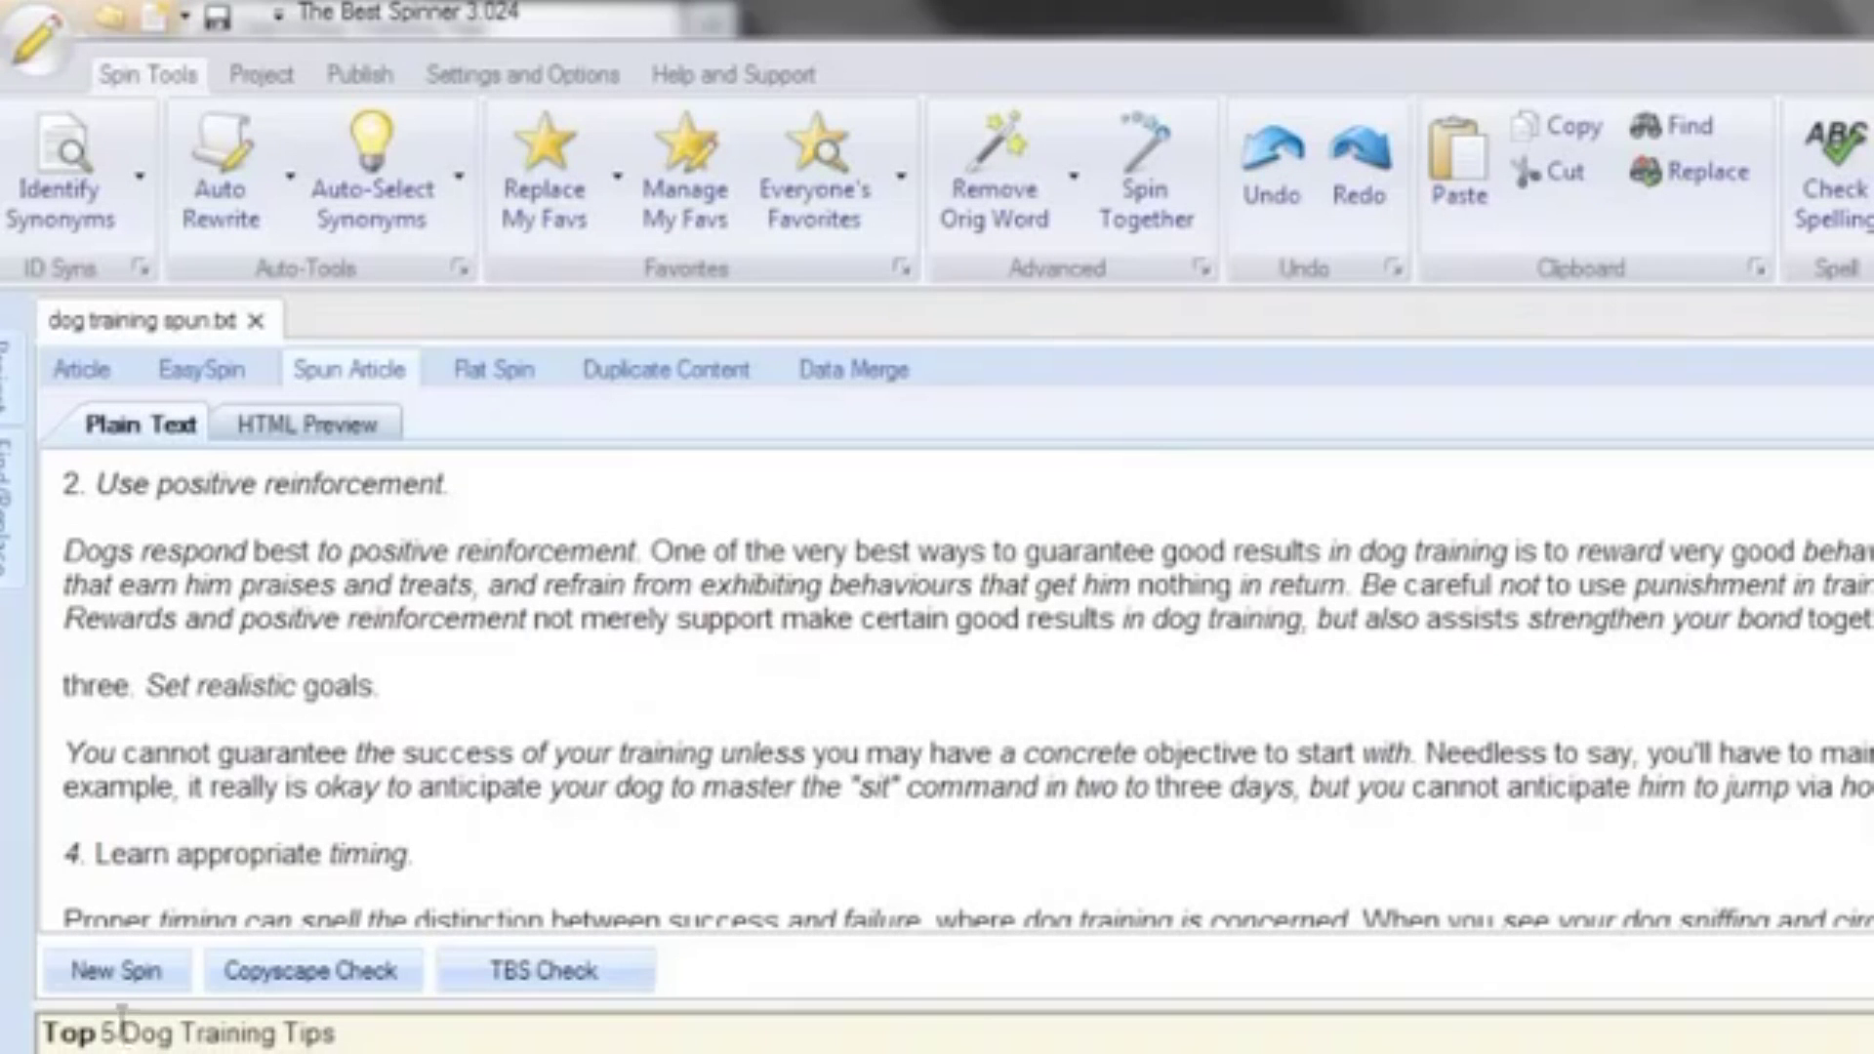
click(113, 972)
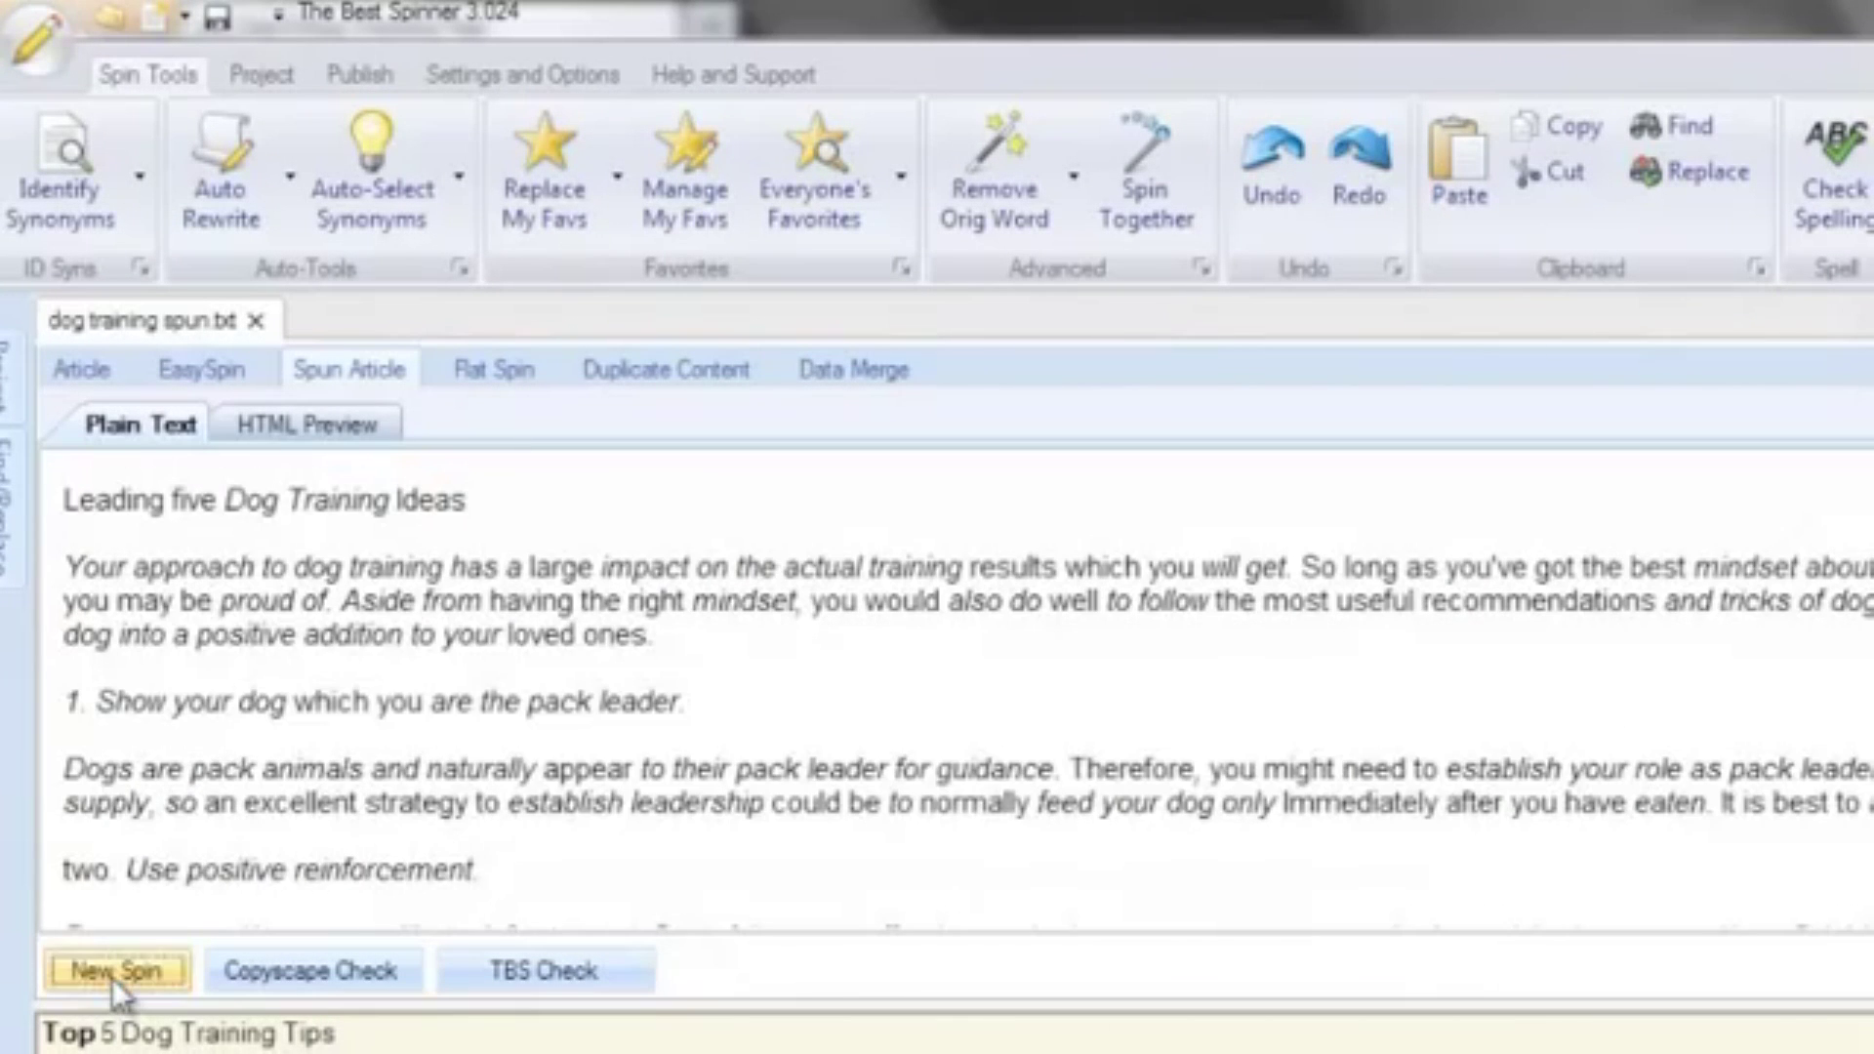
click(114, 978)
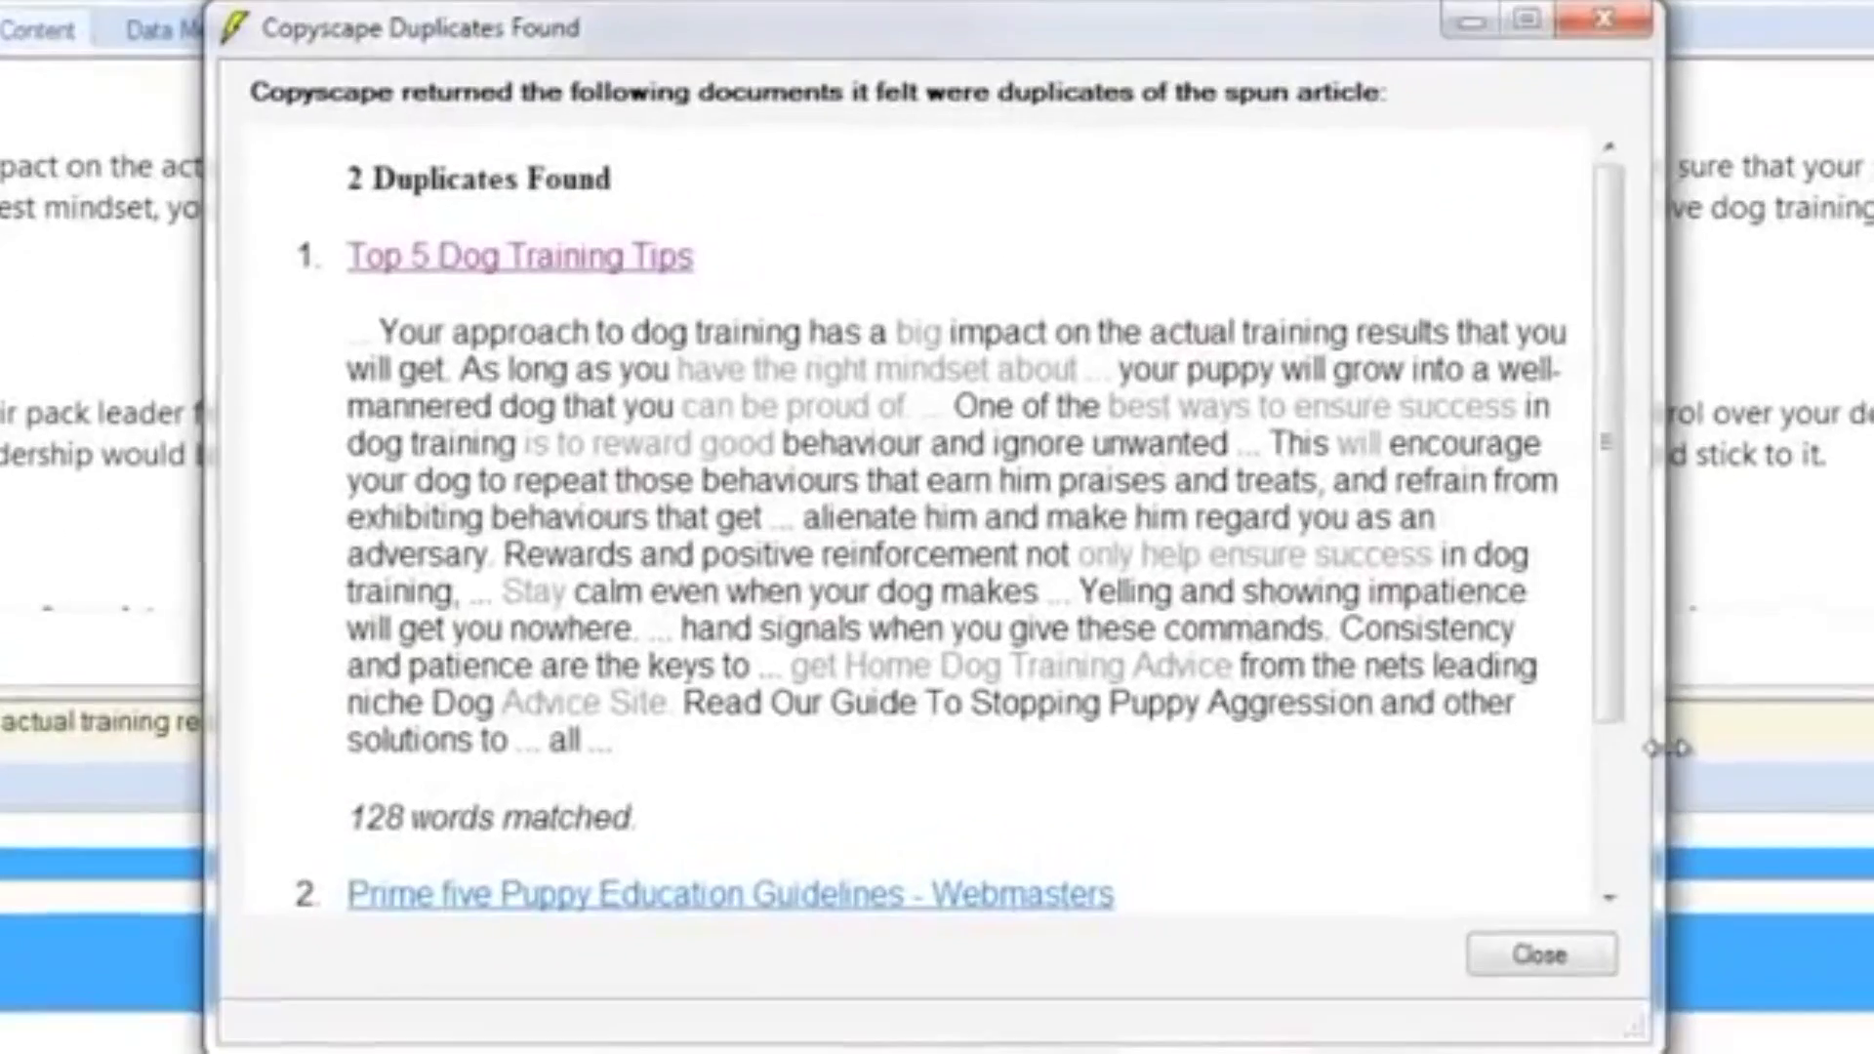
Step: Scroll through the two Copyscape duplicate matches and close the results dialog
scroll(1611, 585, down, 3)
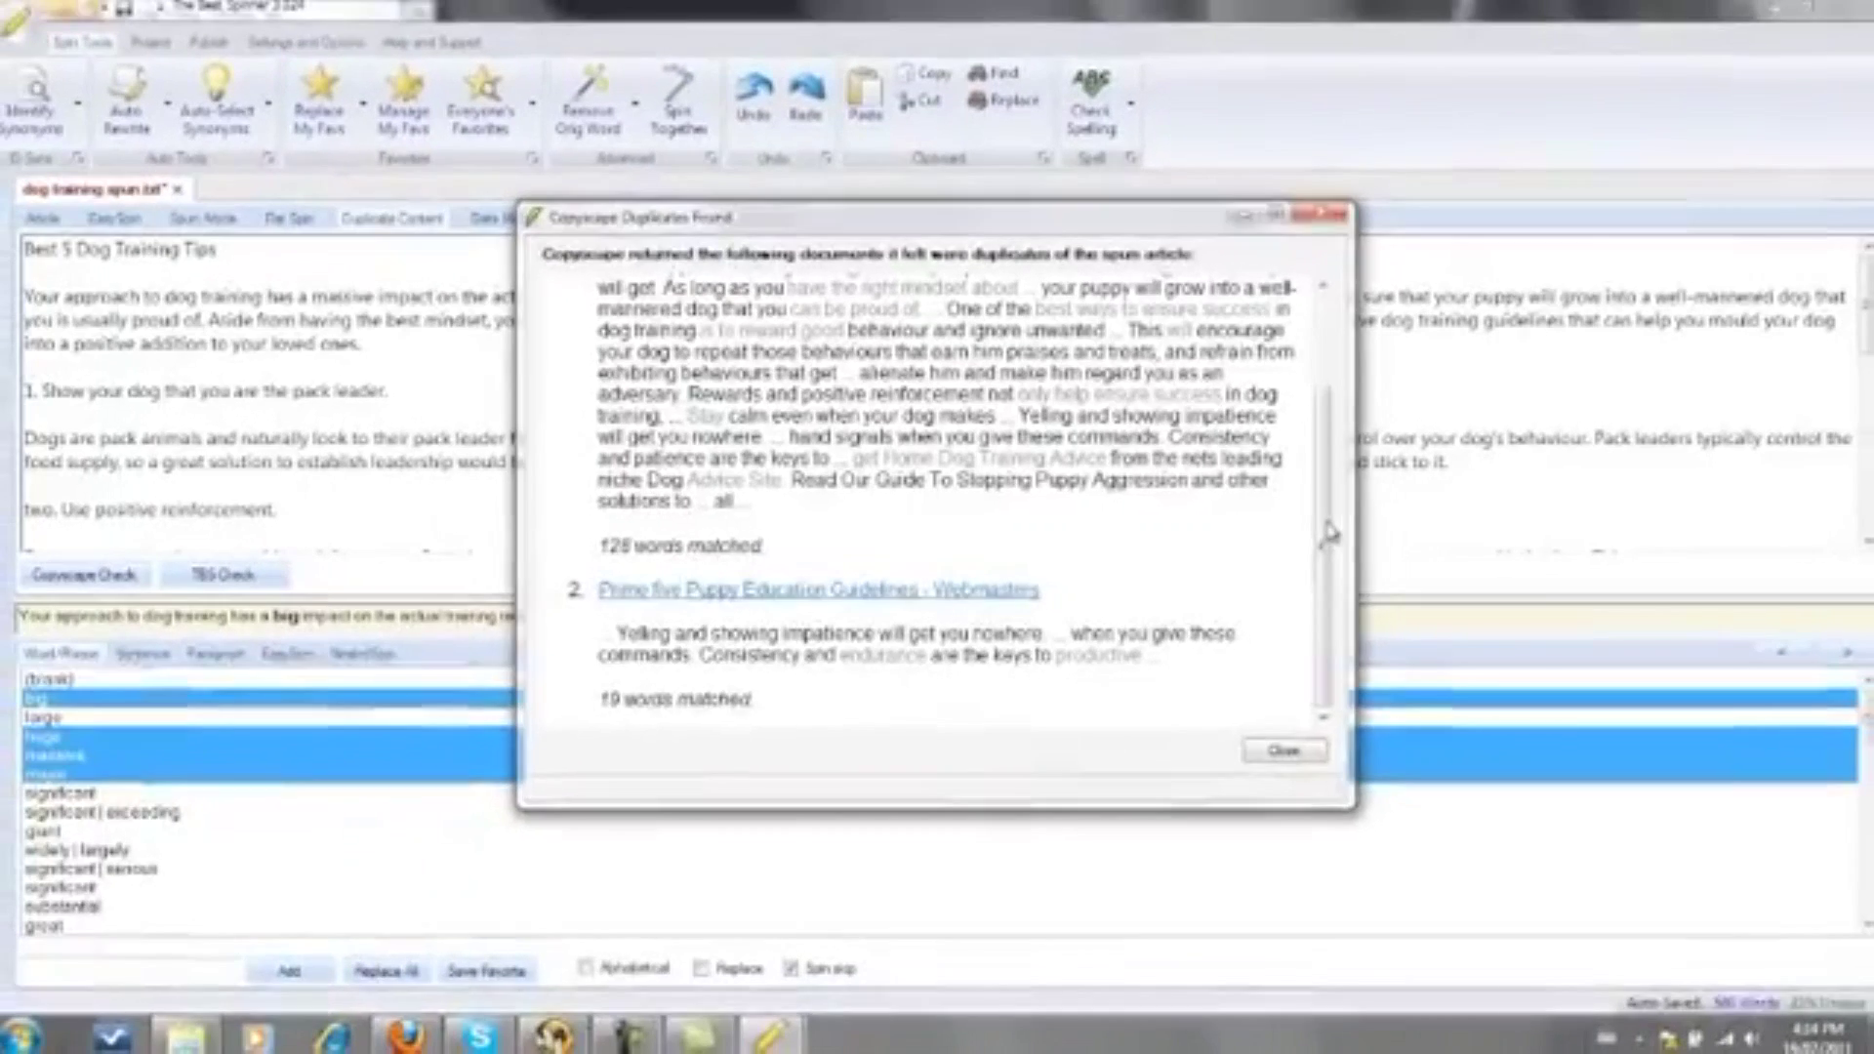
click(1384, 831)
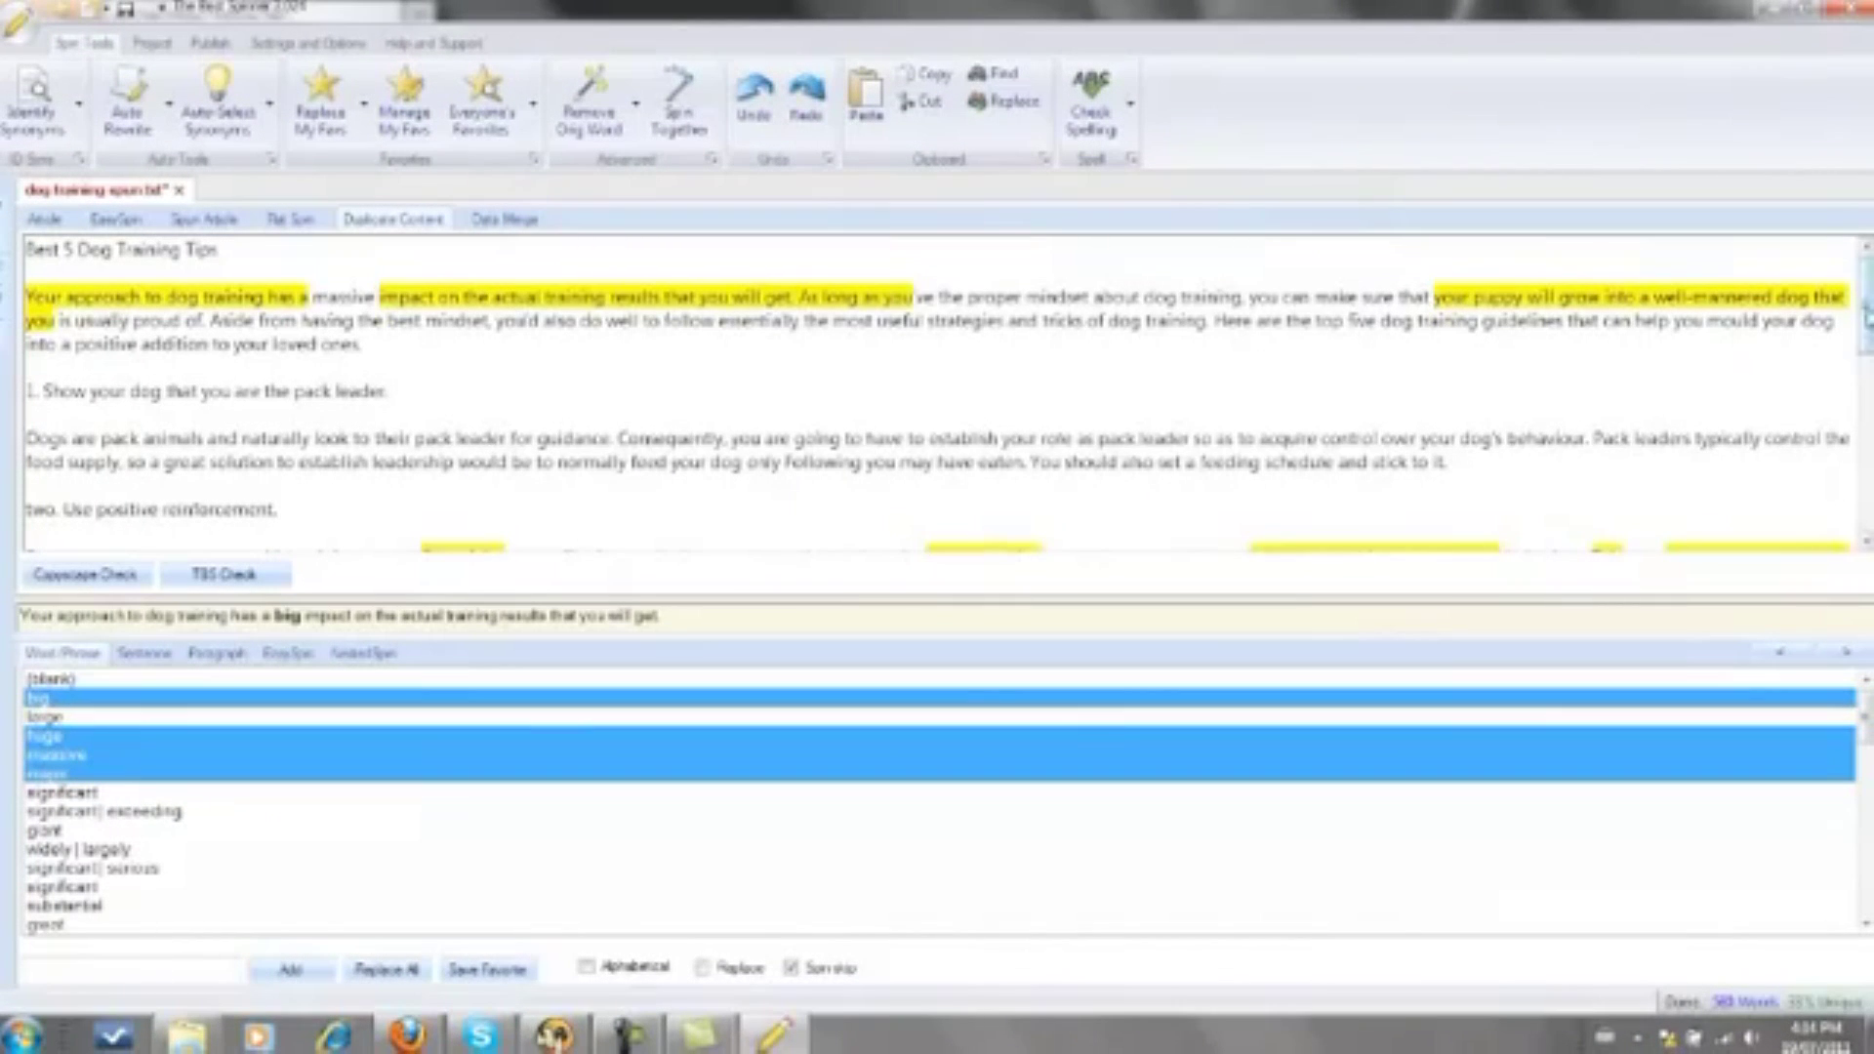
scroll(1866, 315, down, 3)
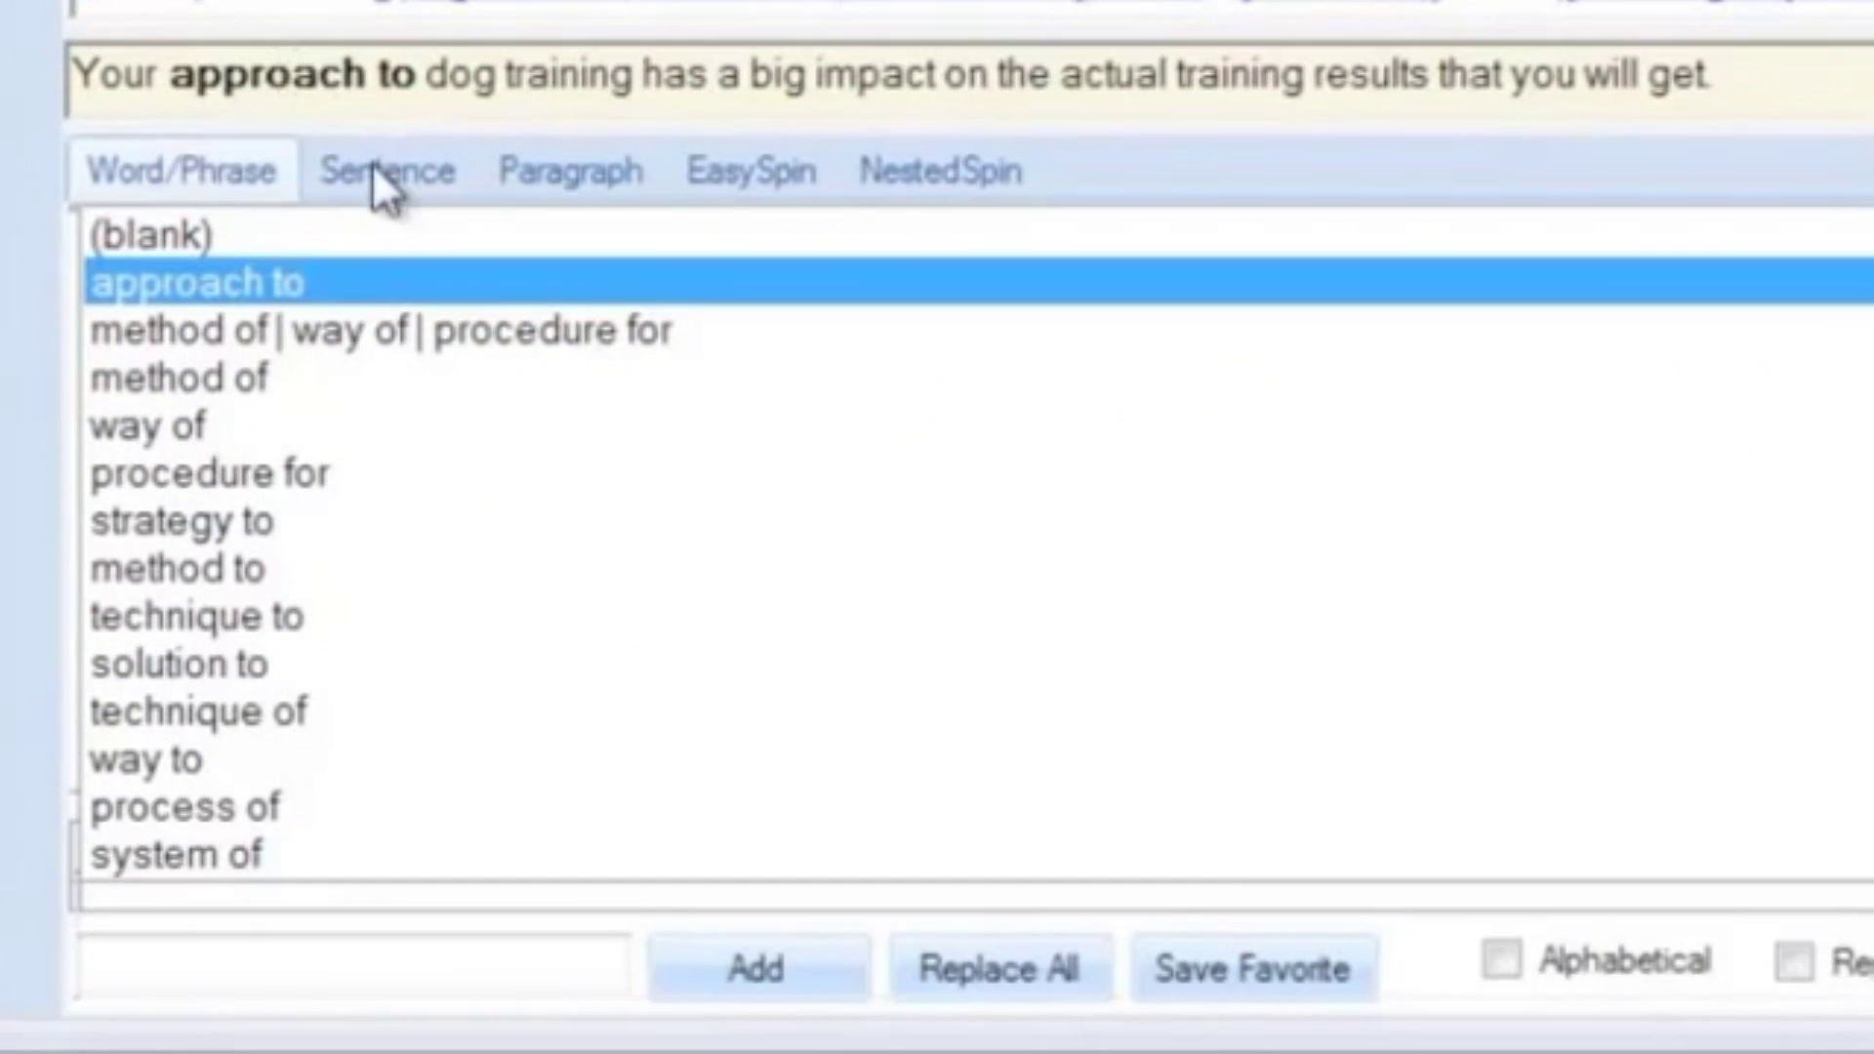
Step: View the Sentence and Paragraph spin alternatives for the opening sentence, and tick Replace
click(376, 168)
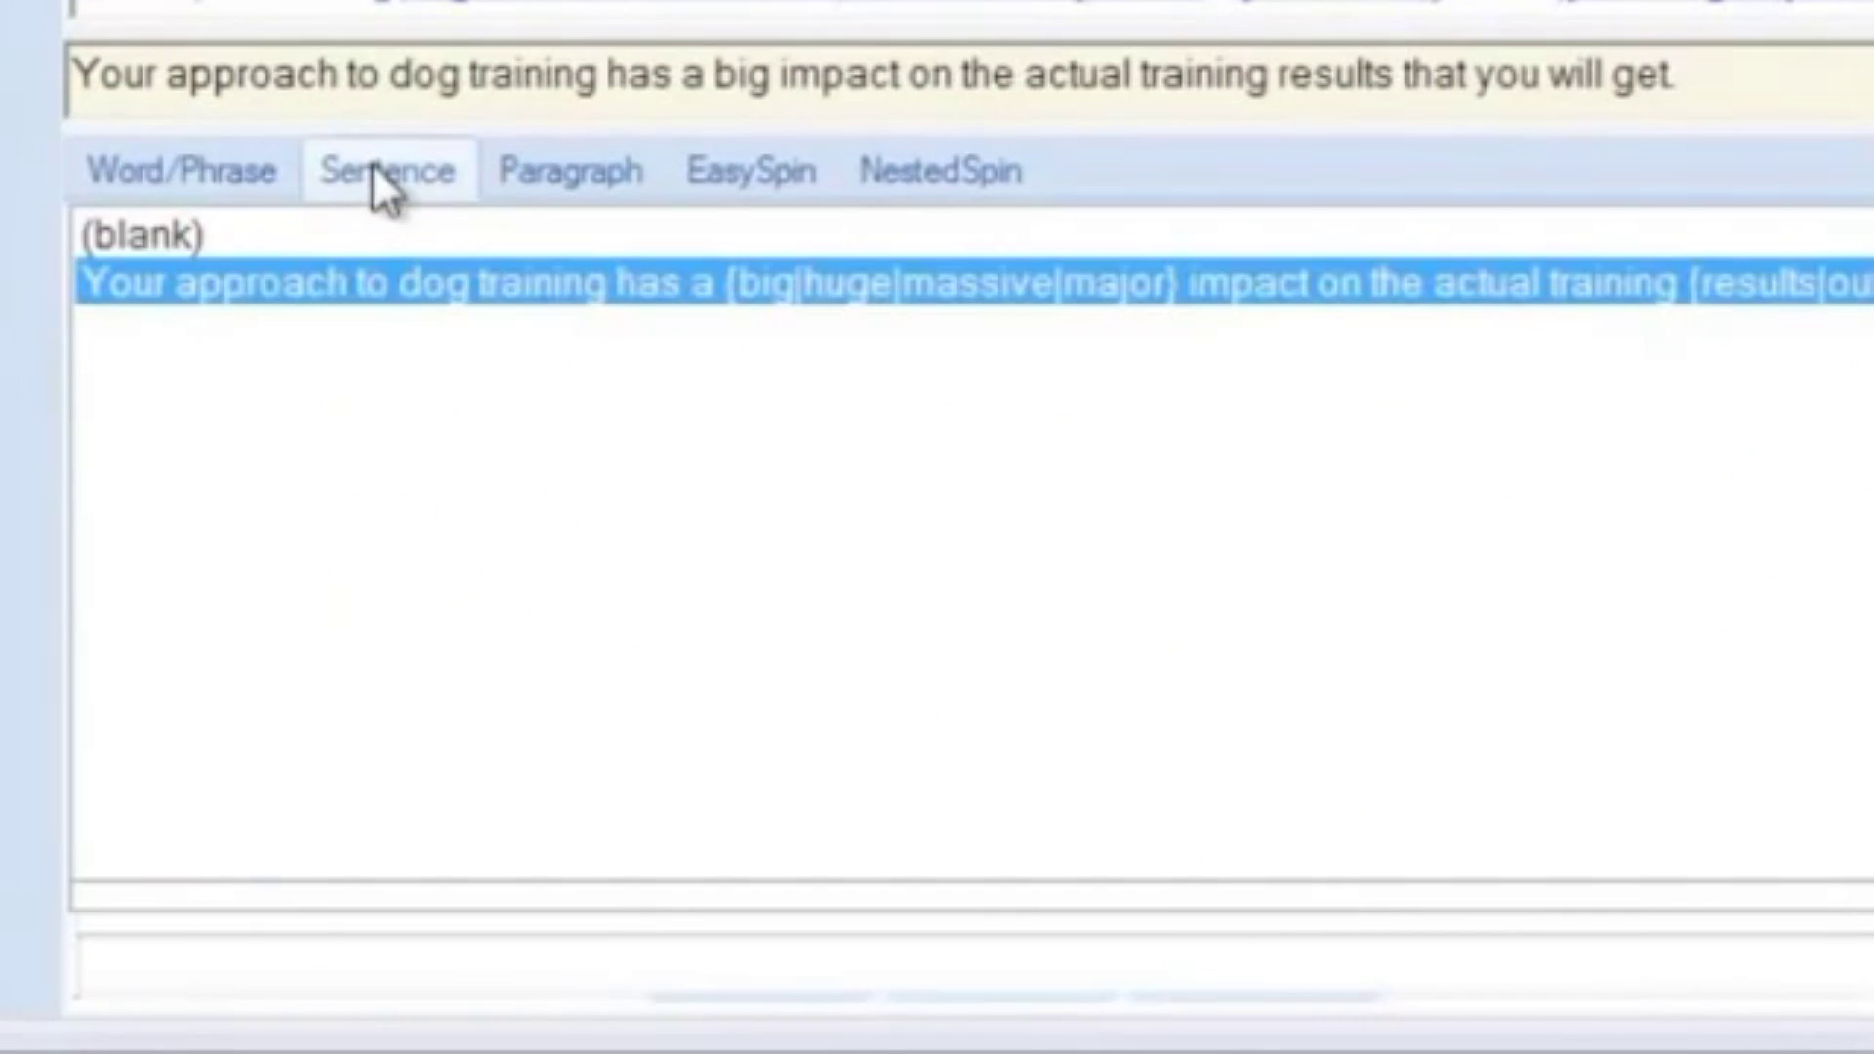
click(548, 172)
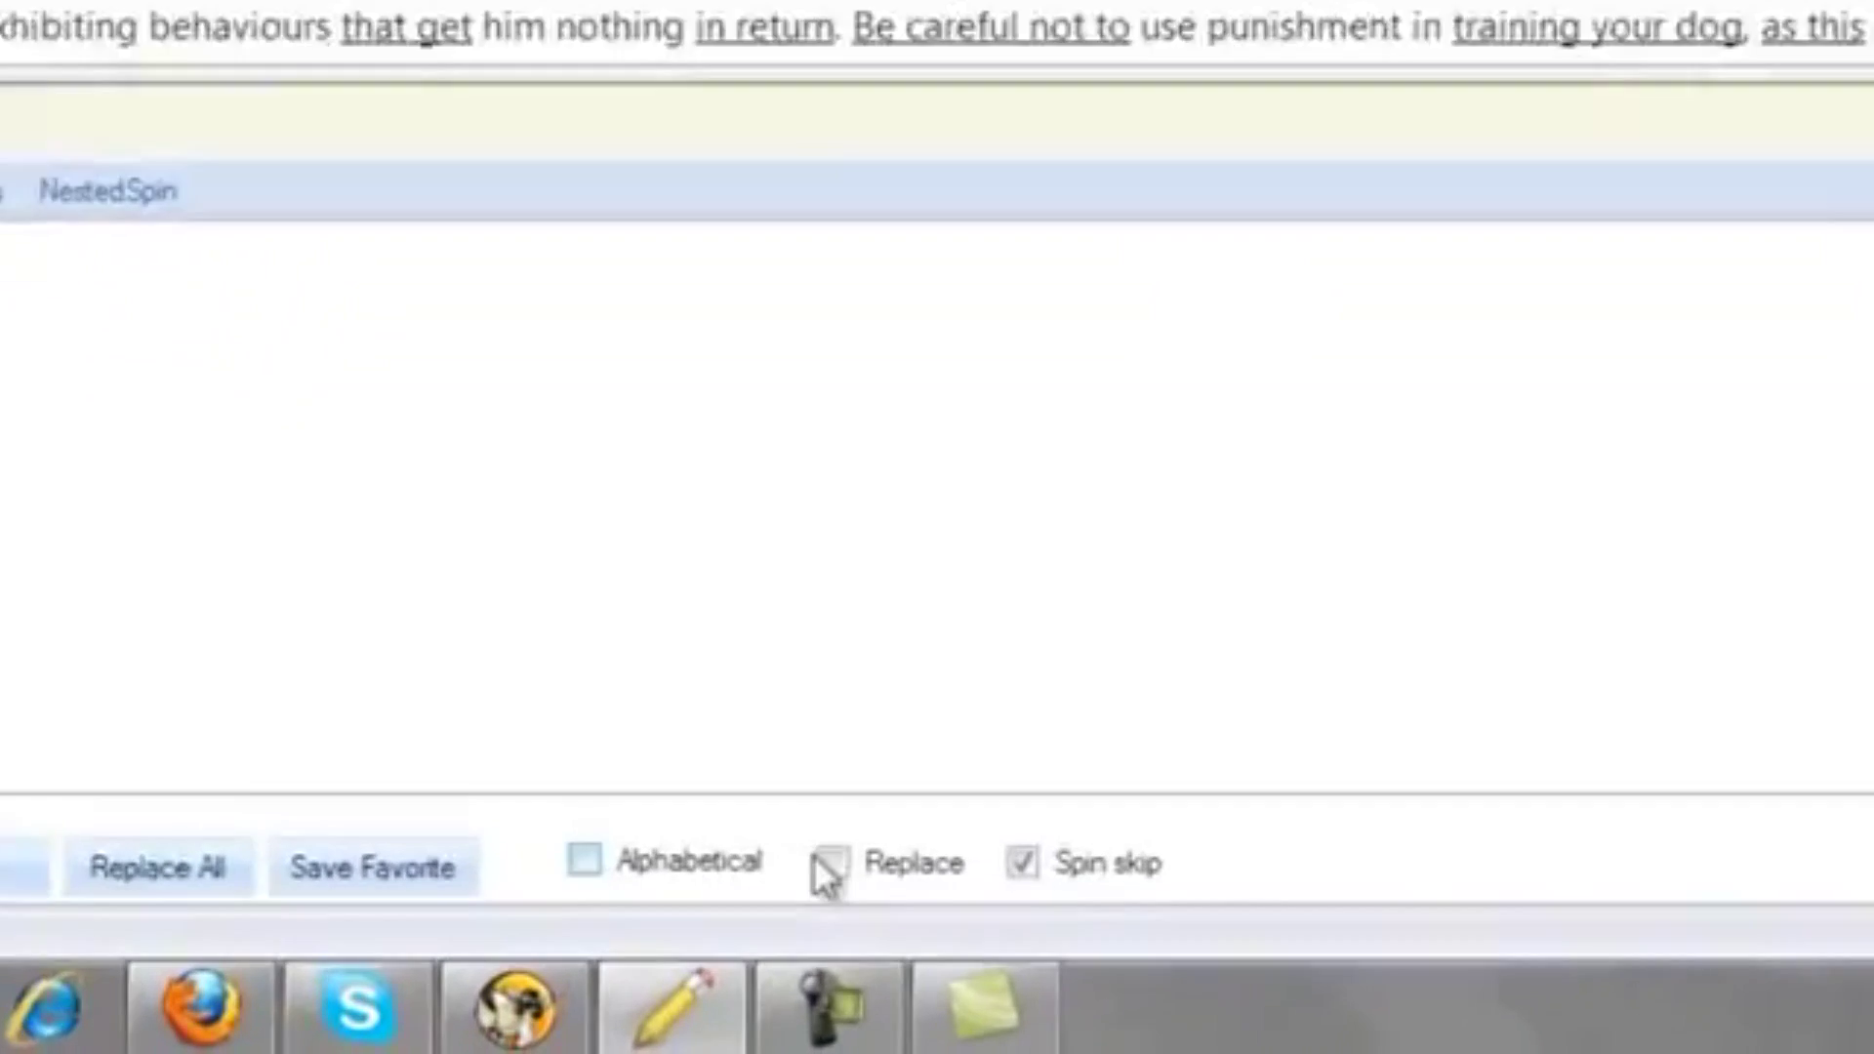
click(703, 968)
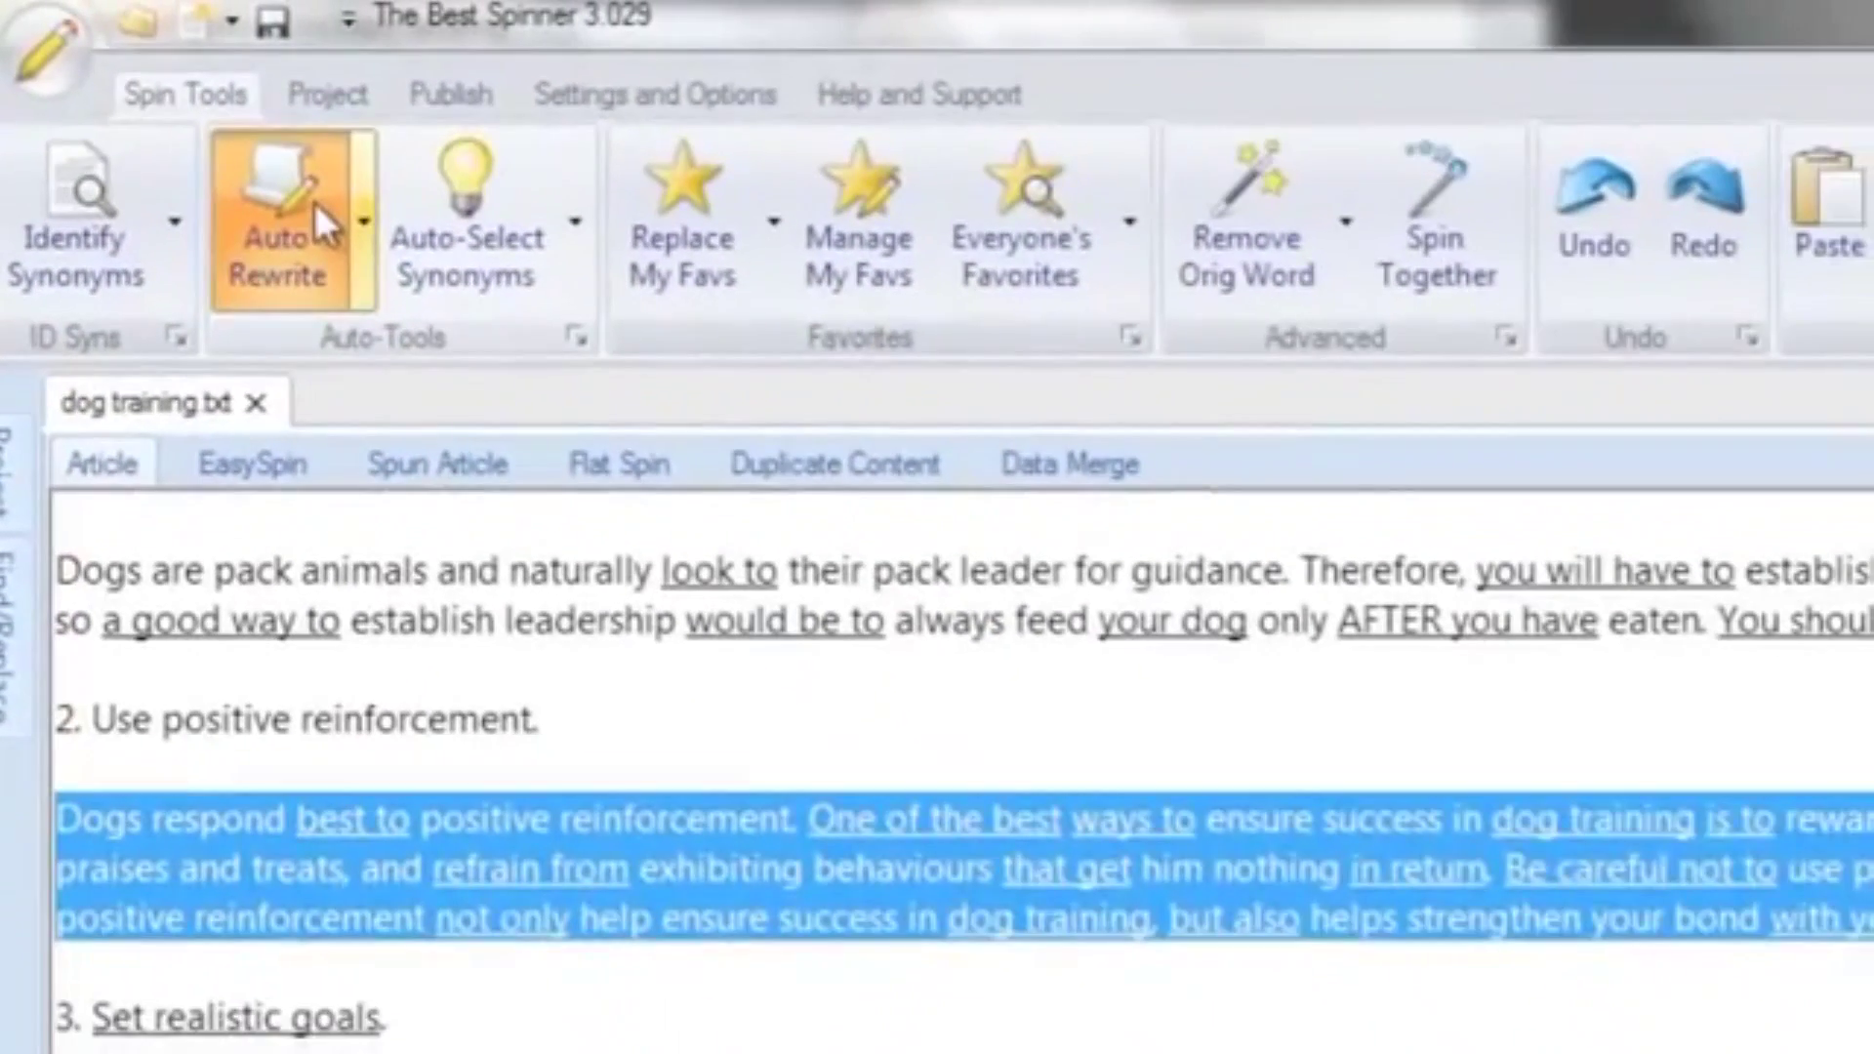
Step: Auto Rewrite the selected 'Dogs respond best to positive reinforcement' paragraph with synonyms
click(313, 199)
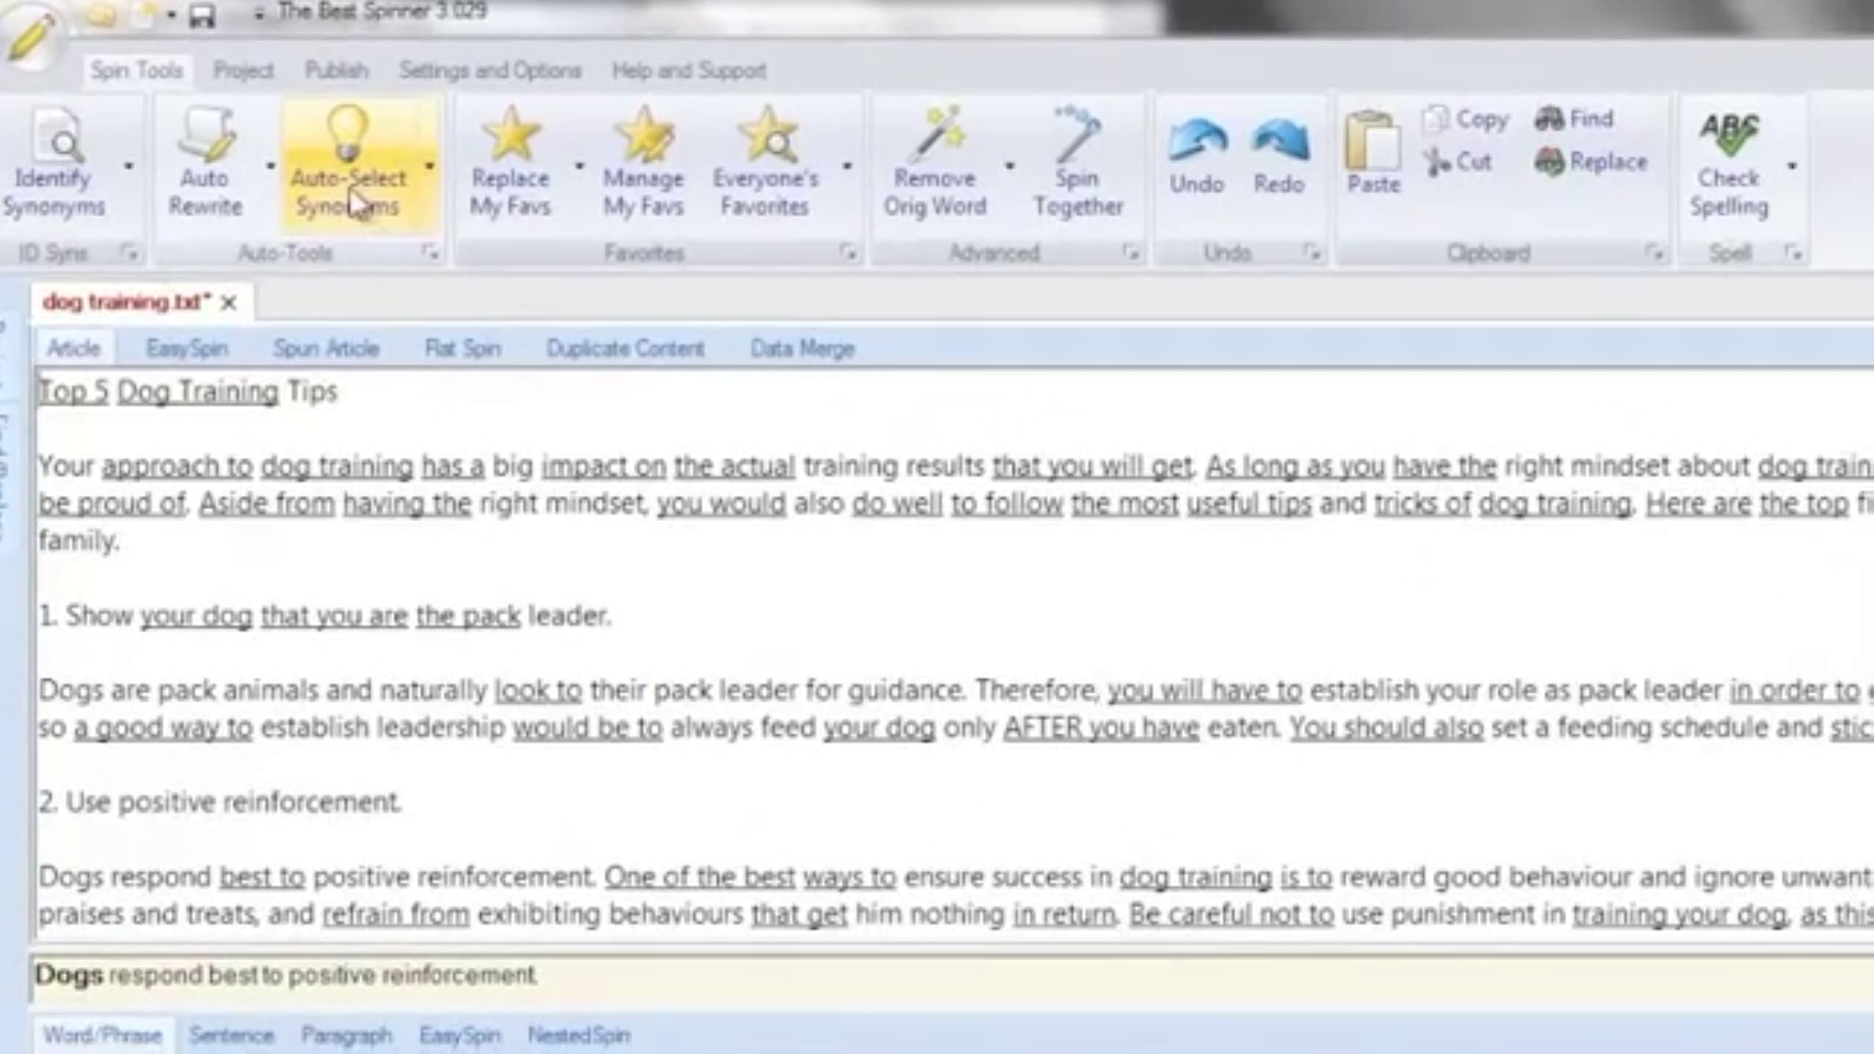
Step: Set Auto-Select Synonyms to Phrases Only, with at most 3 synonyms for every fourth phrase
click(350, 184)
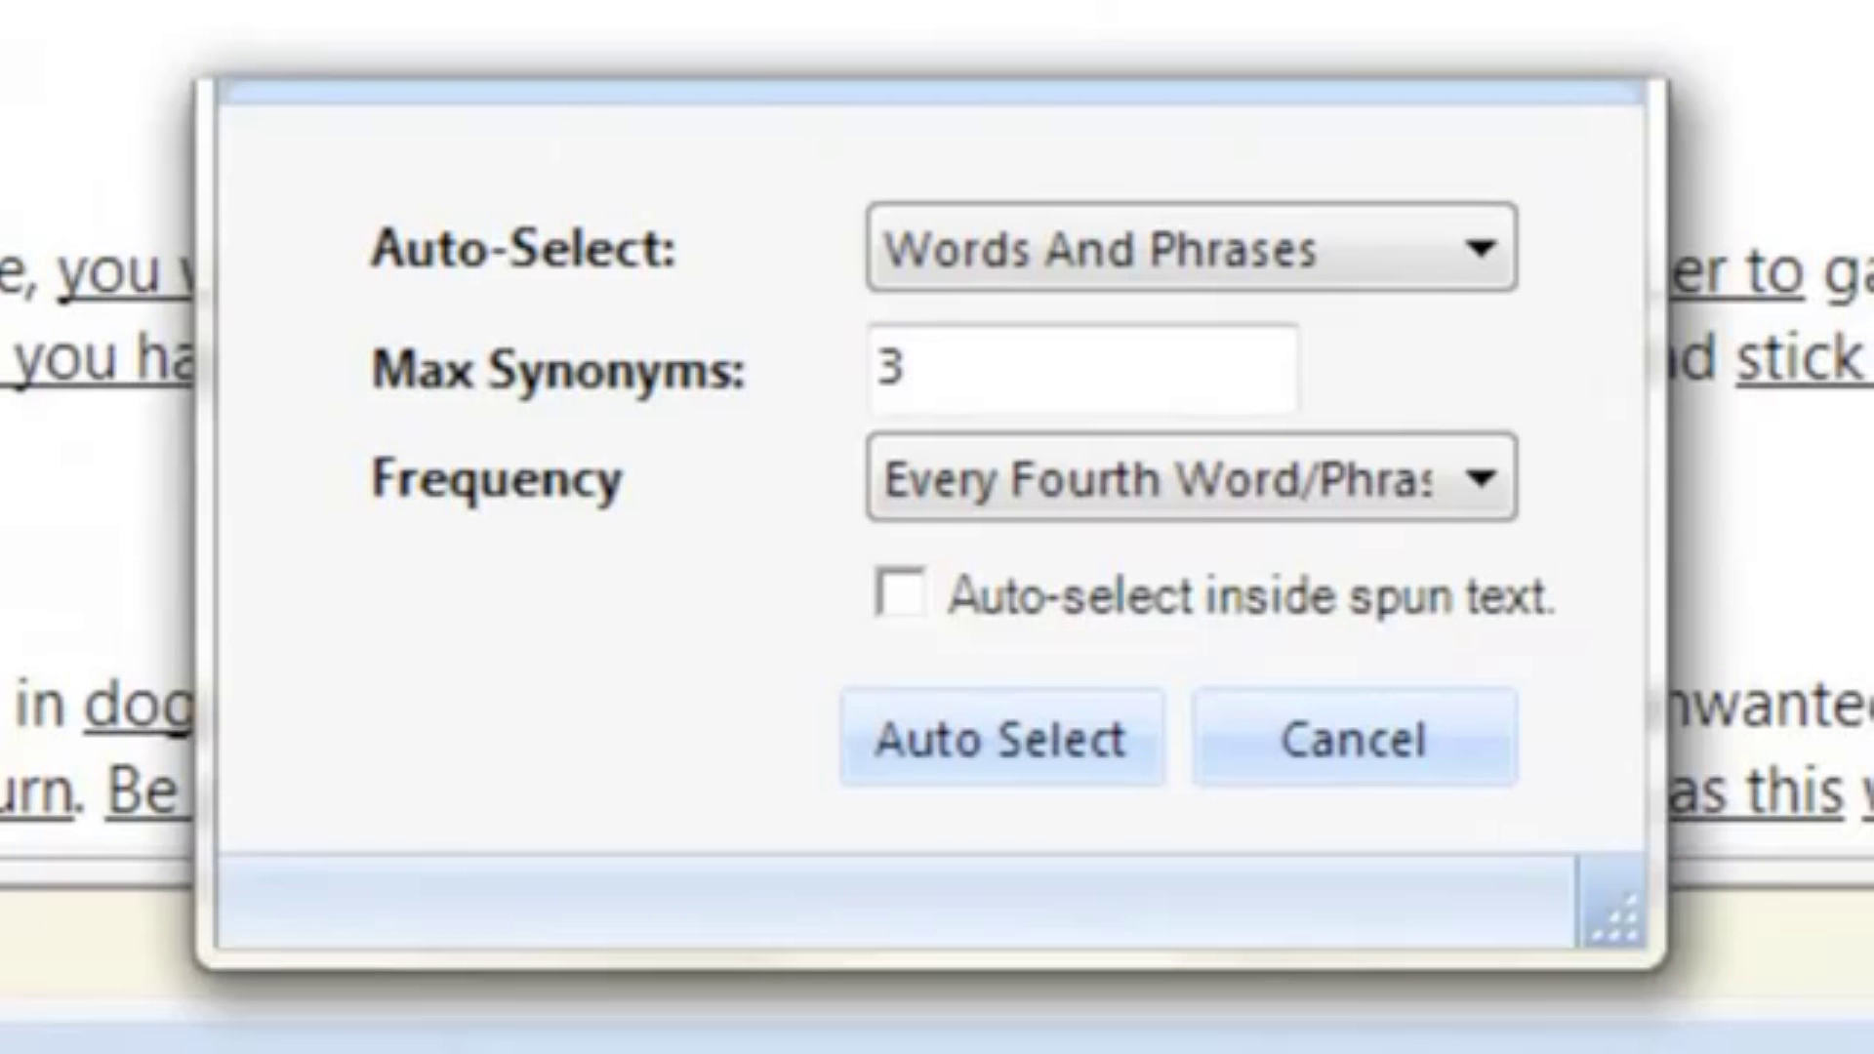
click(1482, 256)
click(1485, 332)
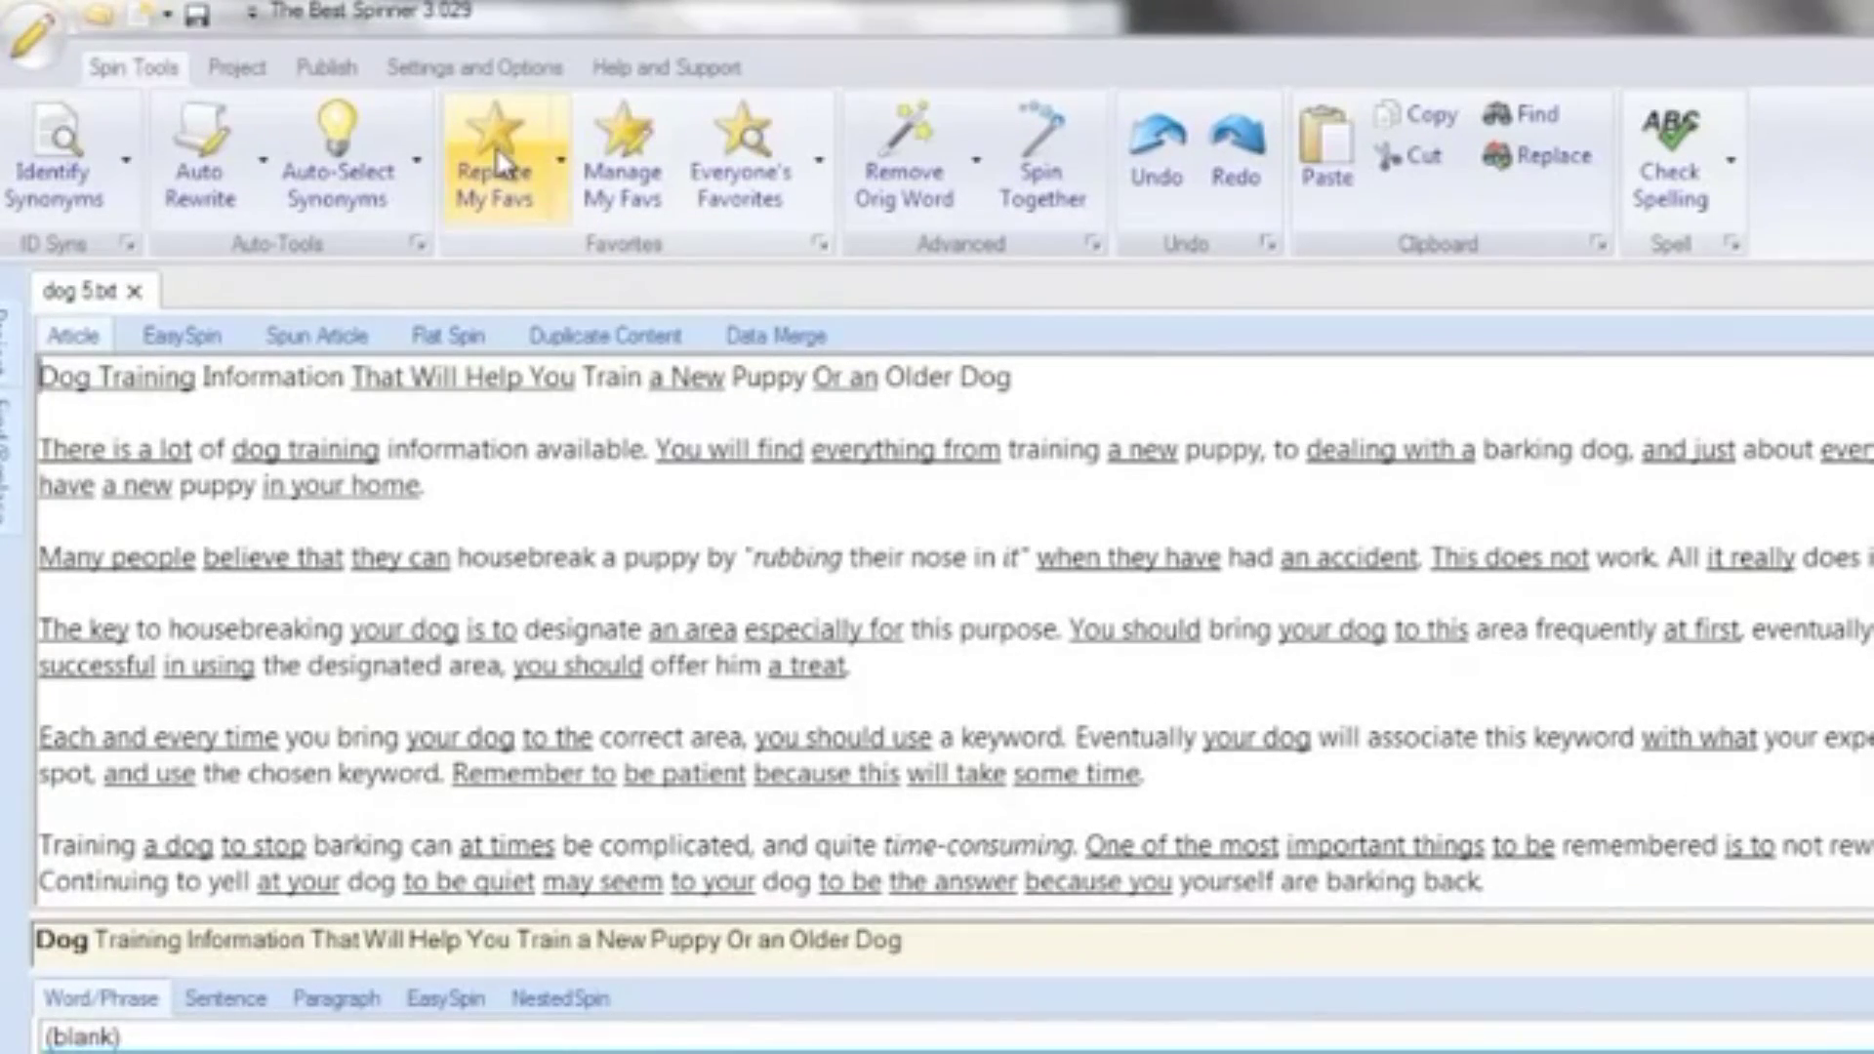
Step: Choose the Dog training category in Replace My Favs, keeping the original words
click(496, 146)
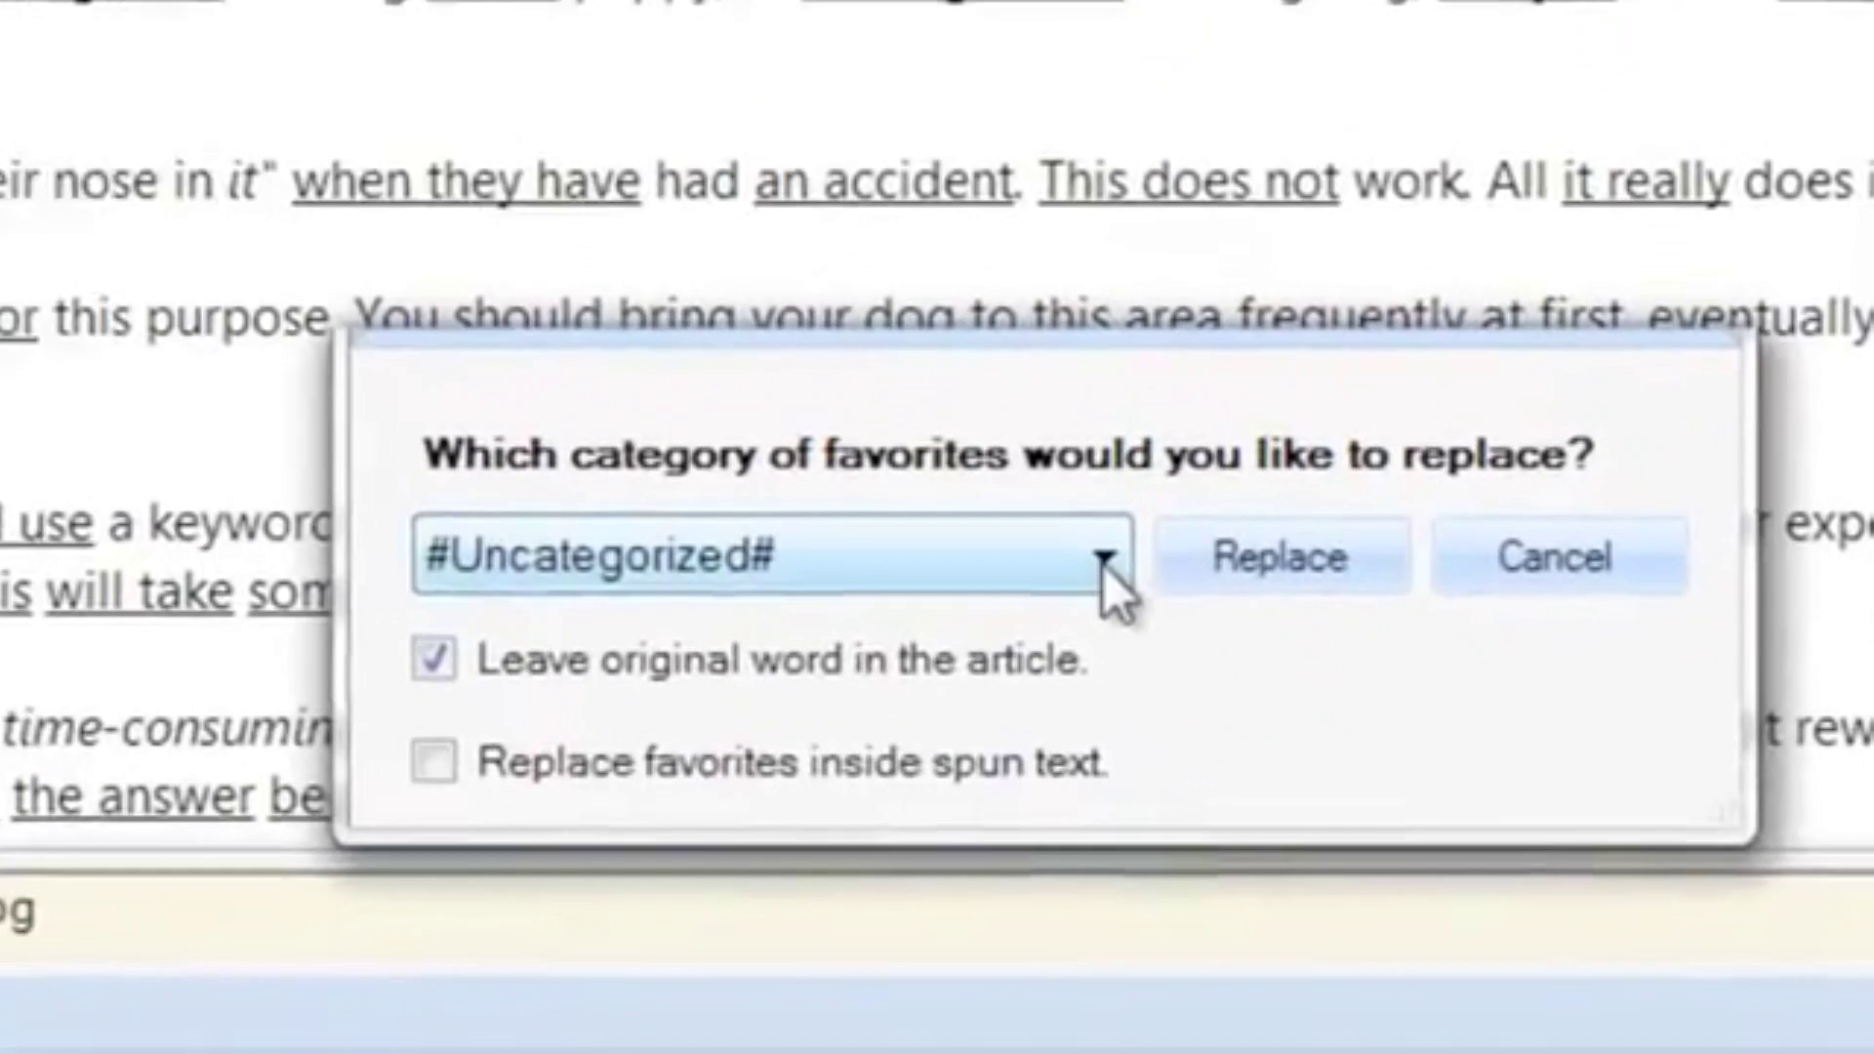
click(1103, 561)
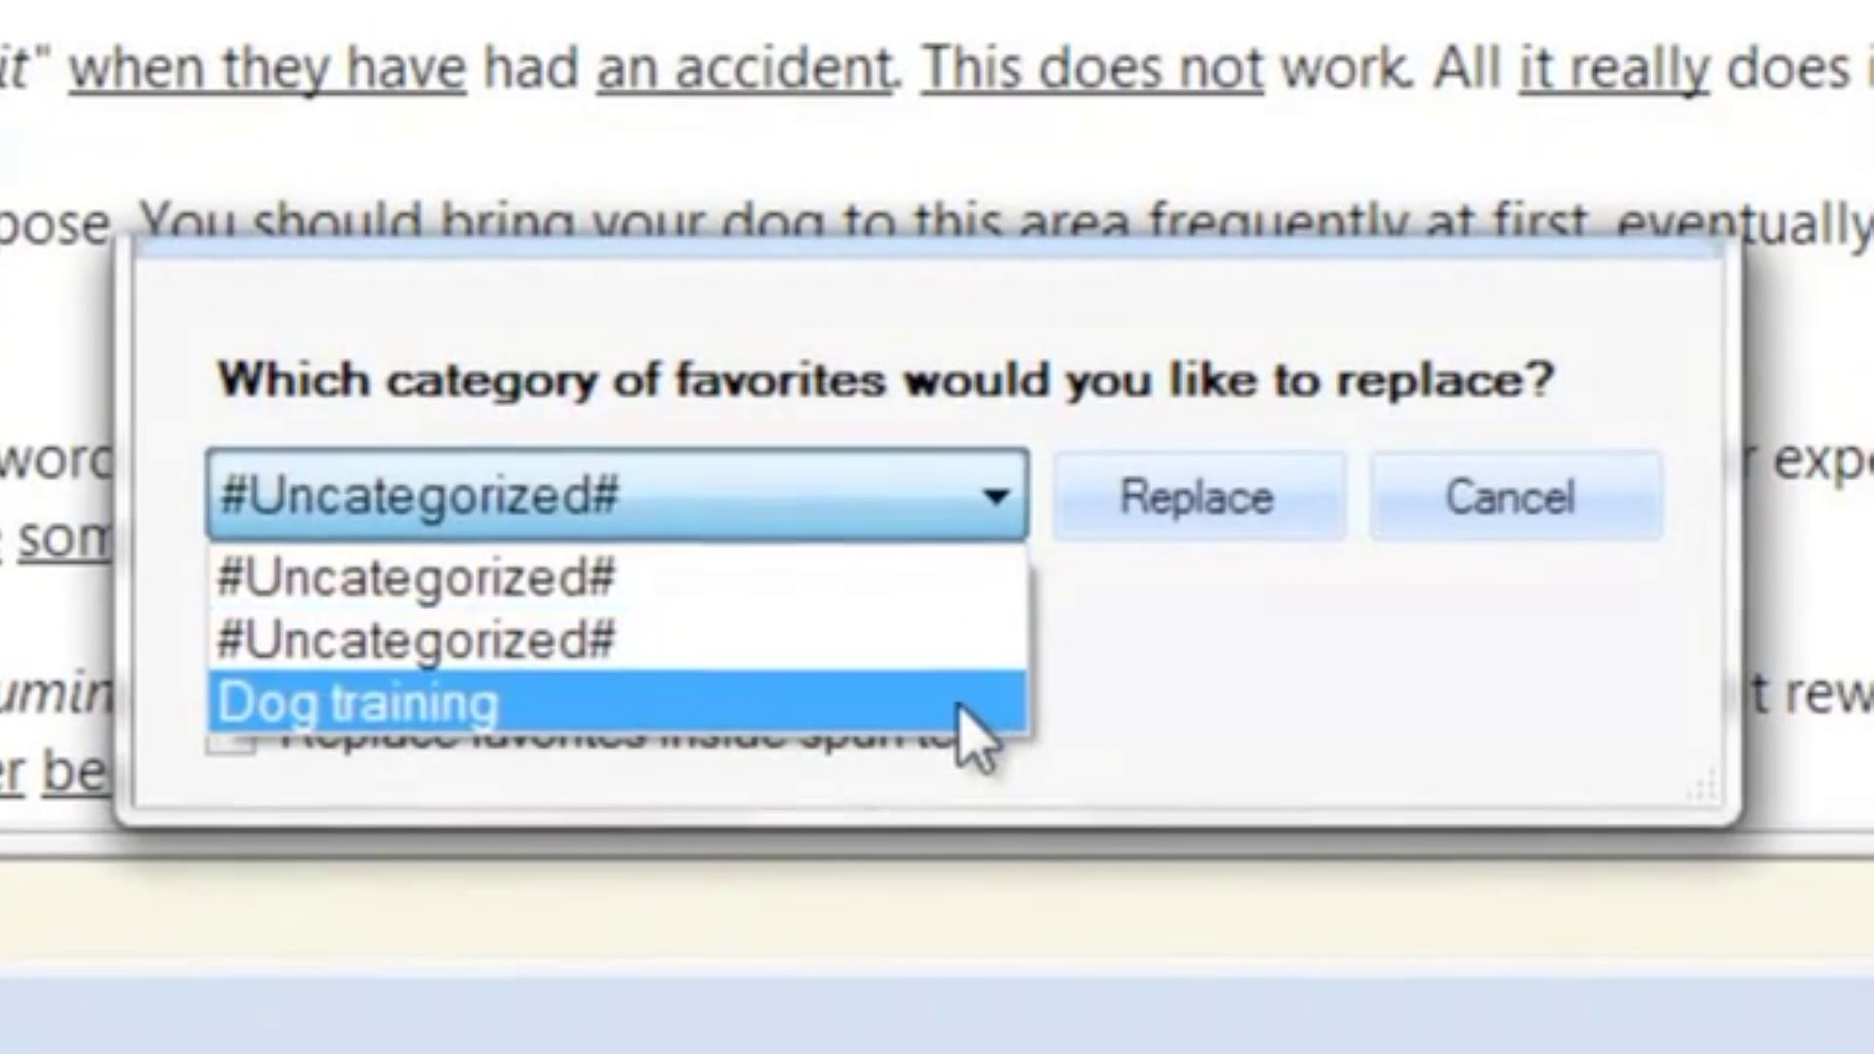
click(961, 717)
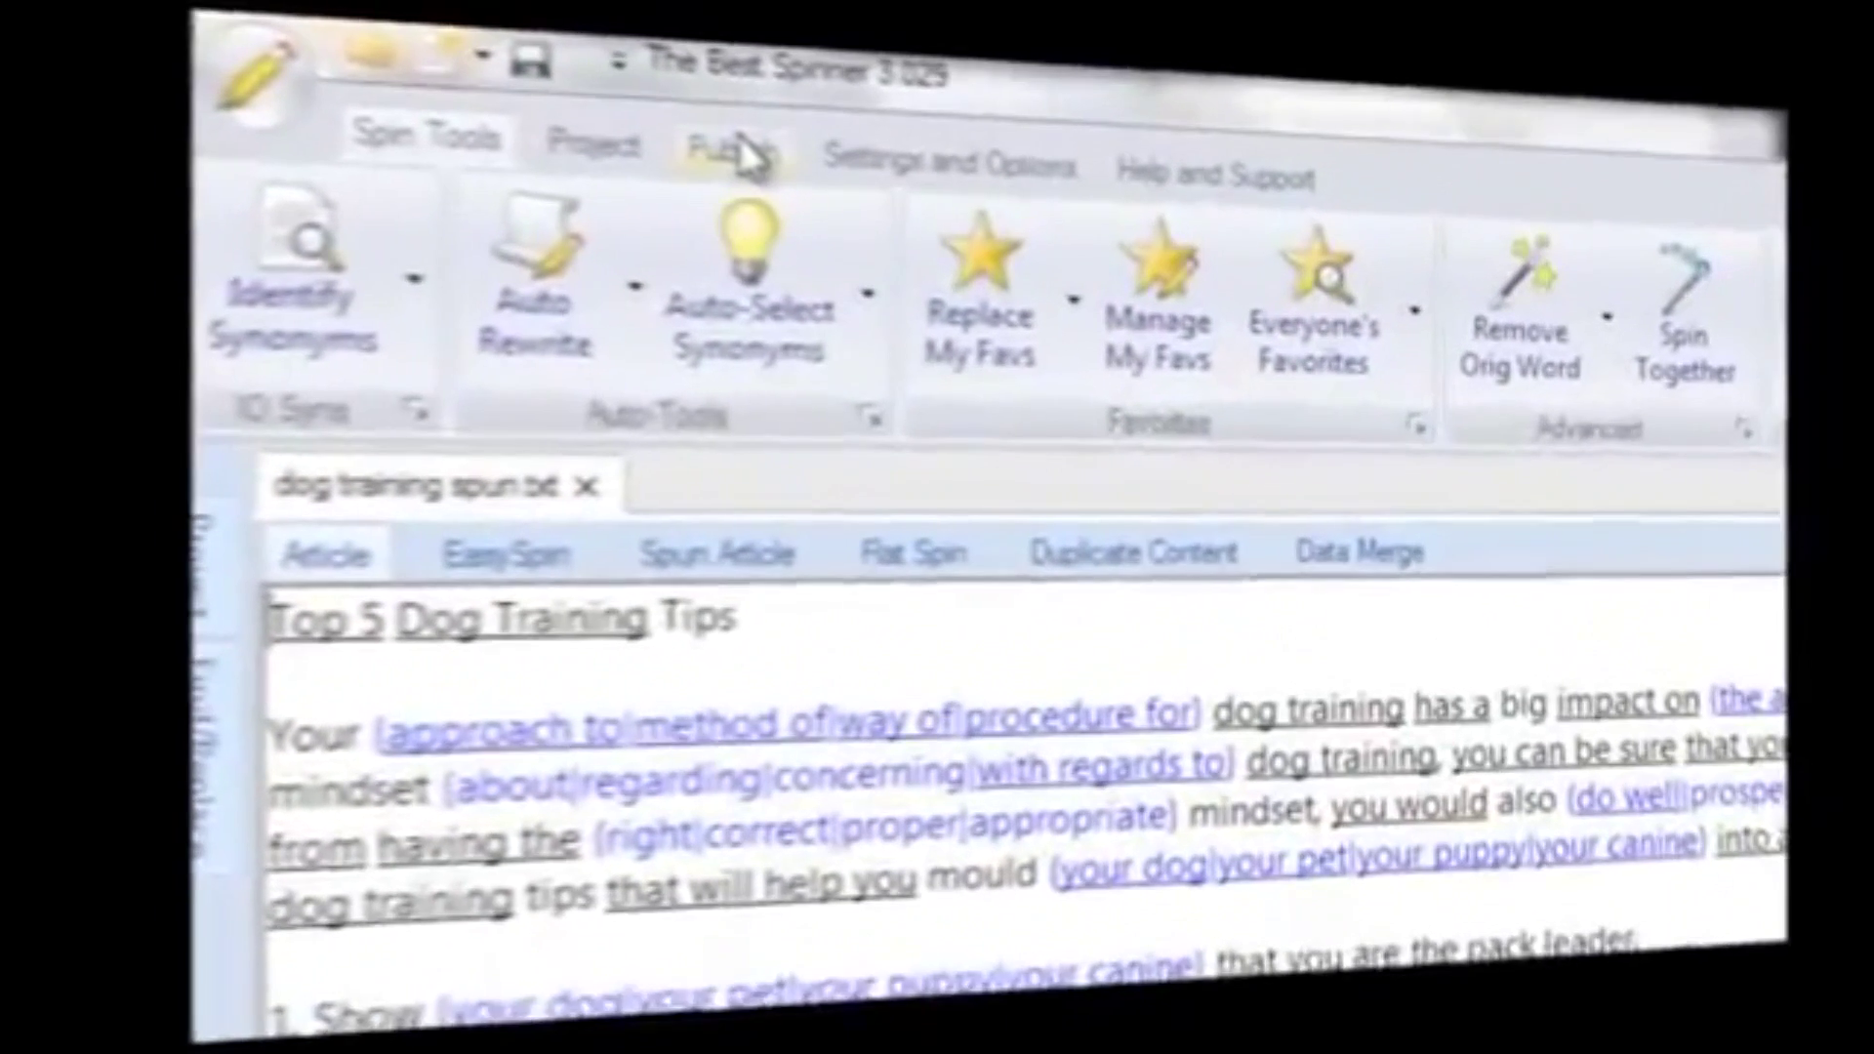
Step: Run Generate Articles on the Publish ribbon for the spun dog training text
click(1101, 195)
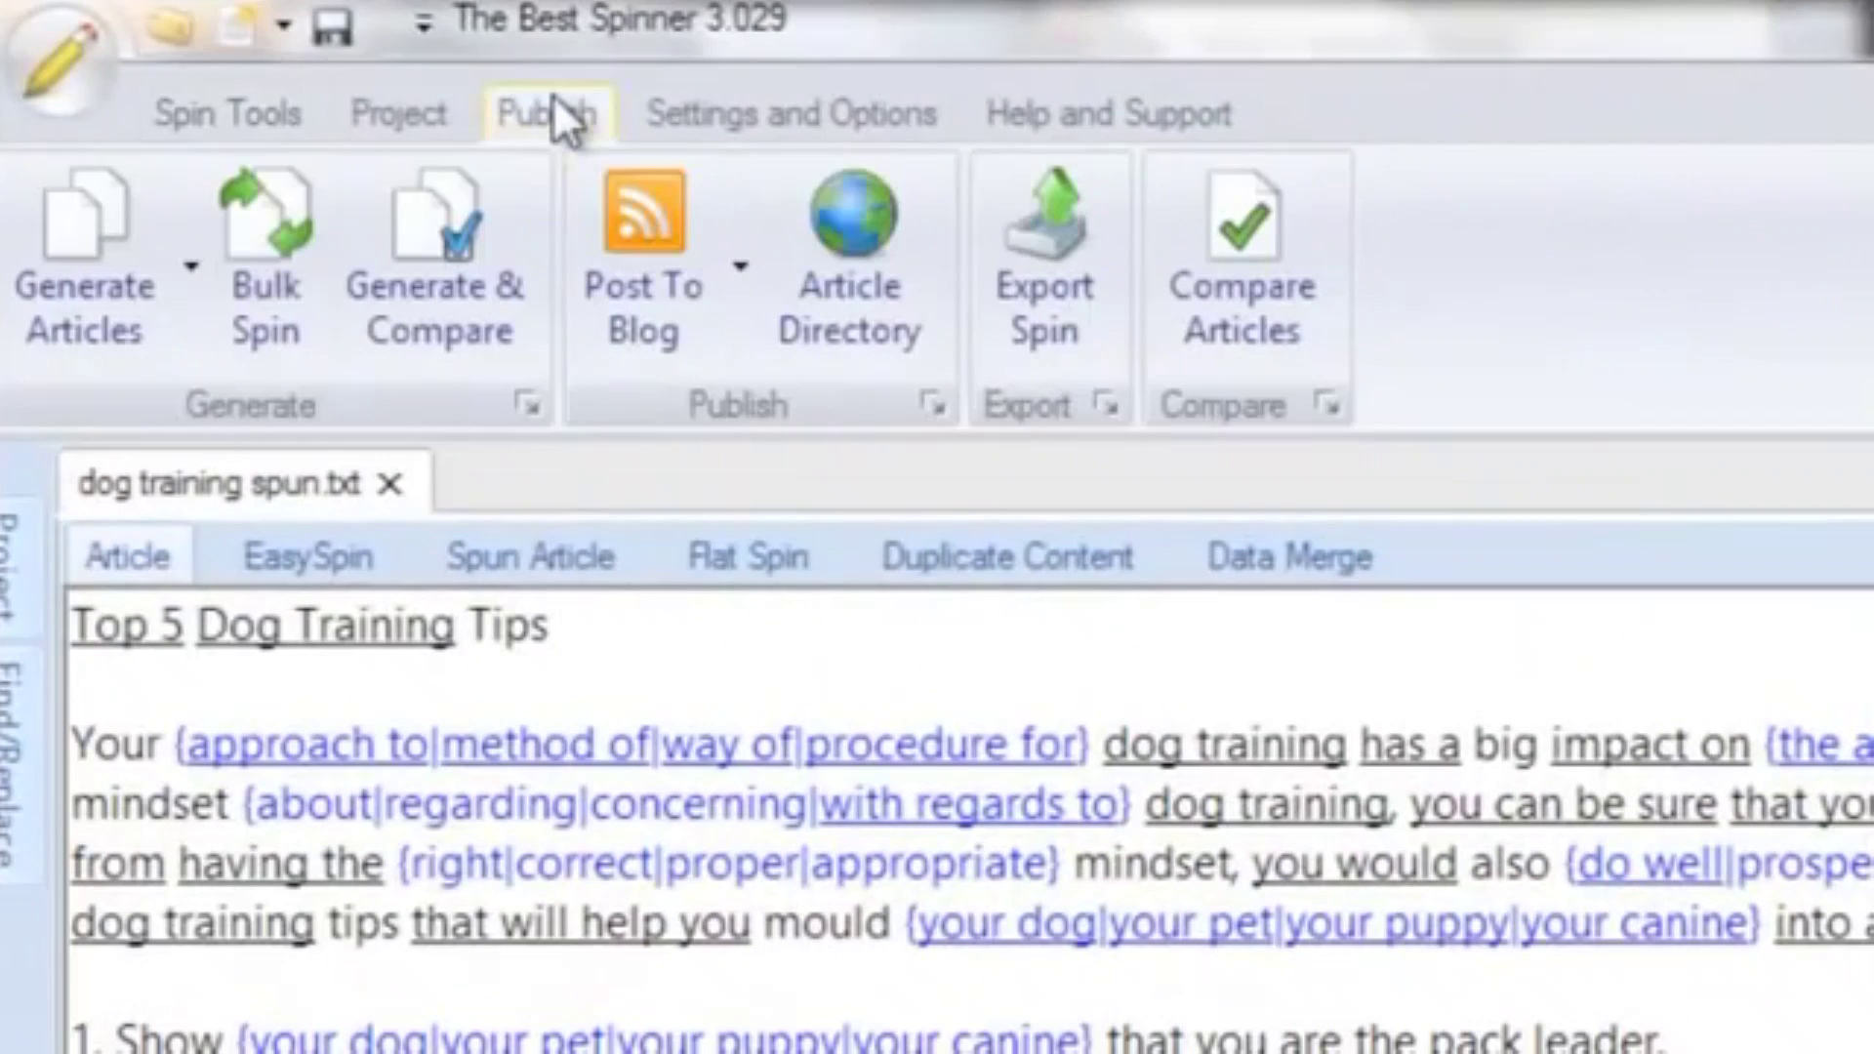
click(97, 319)
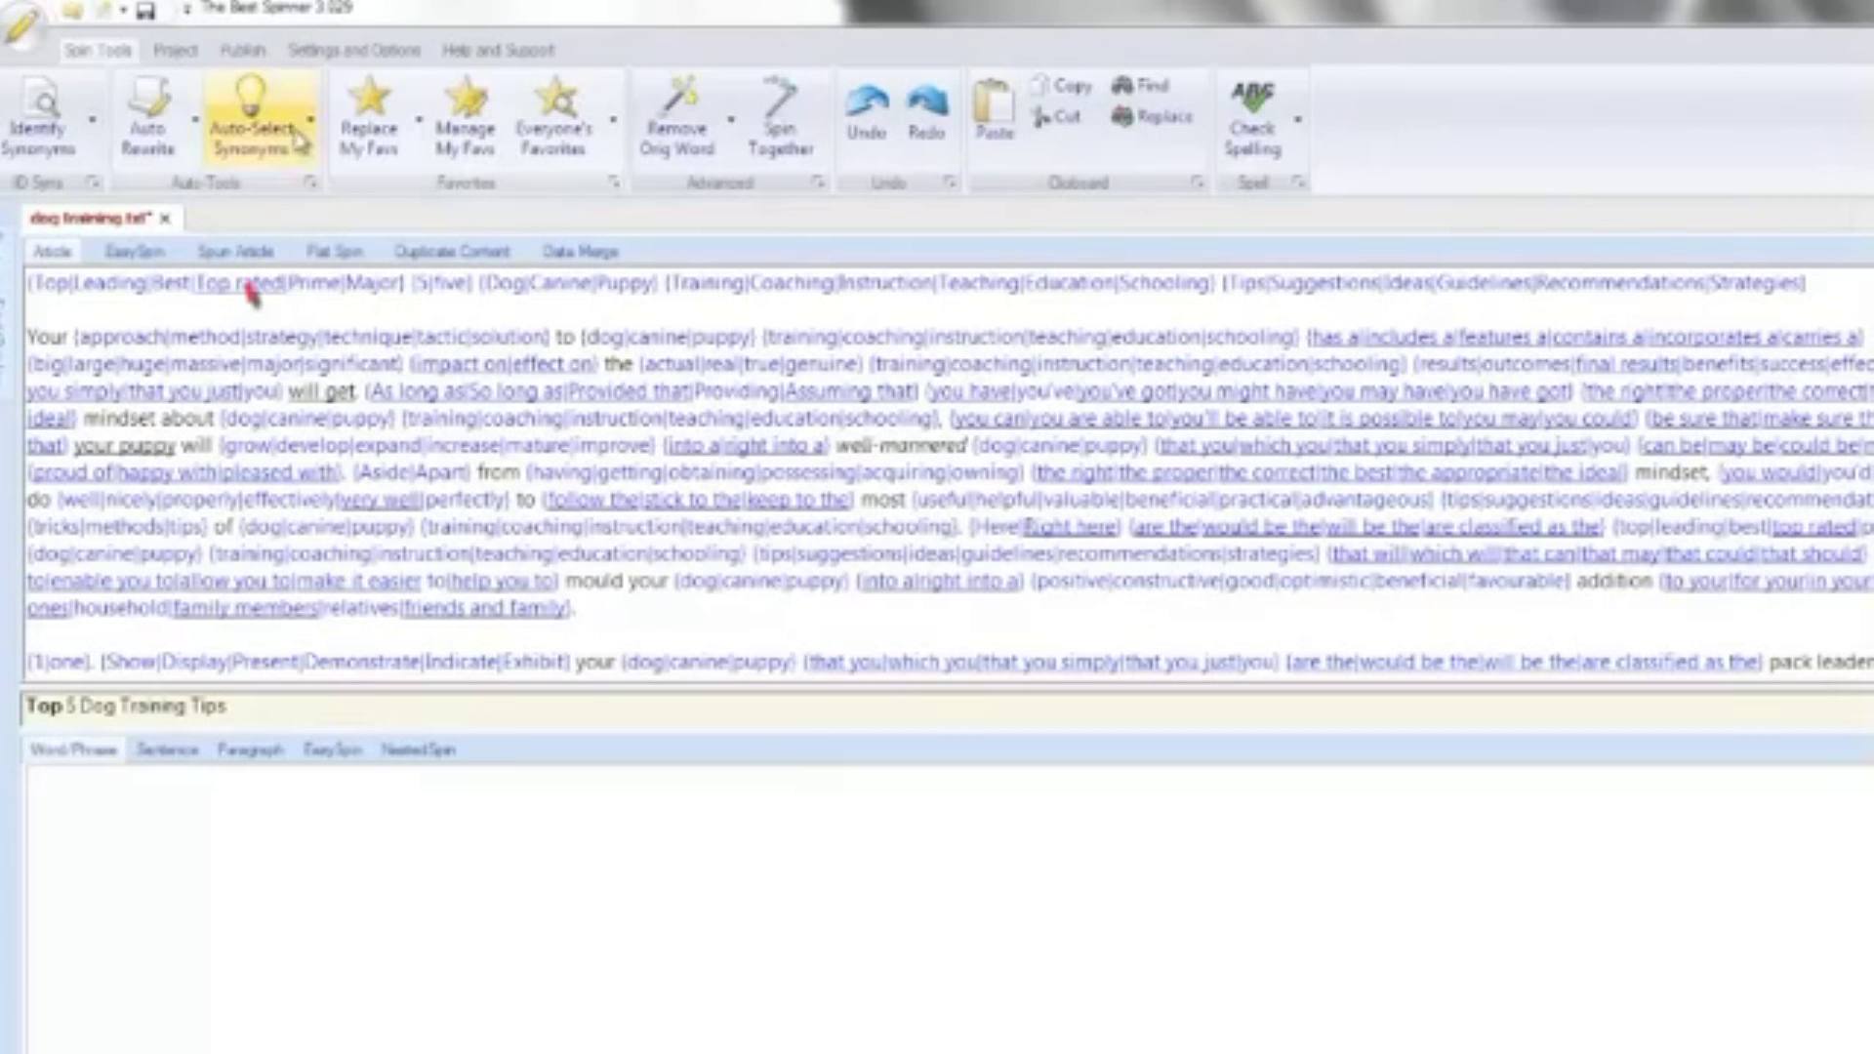
Step: Generate two fresh spins in Compare Articles and check their uniqueness percentage
click(260, 61)
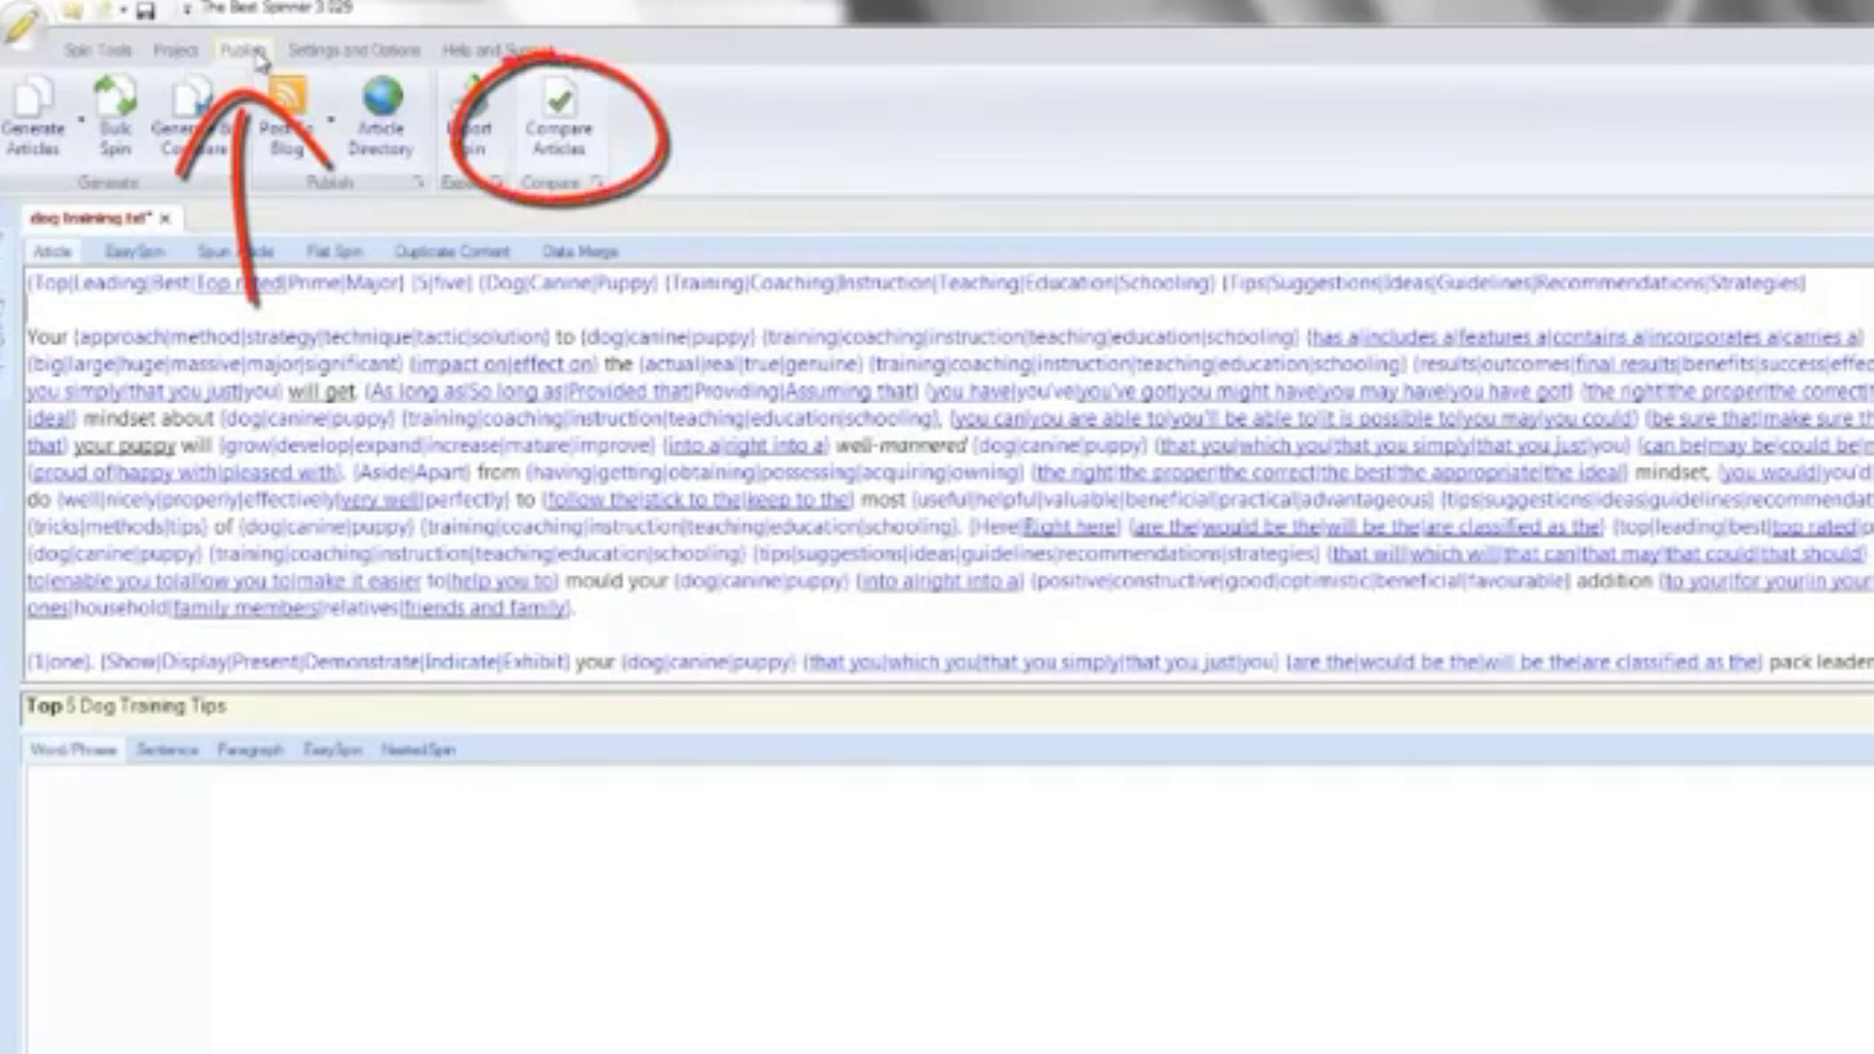
click(561, 122)
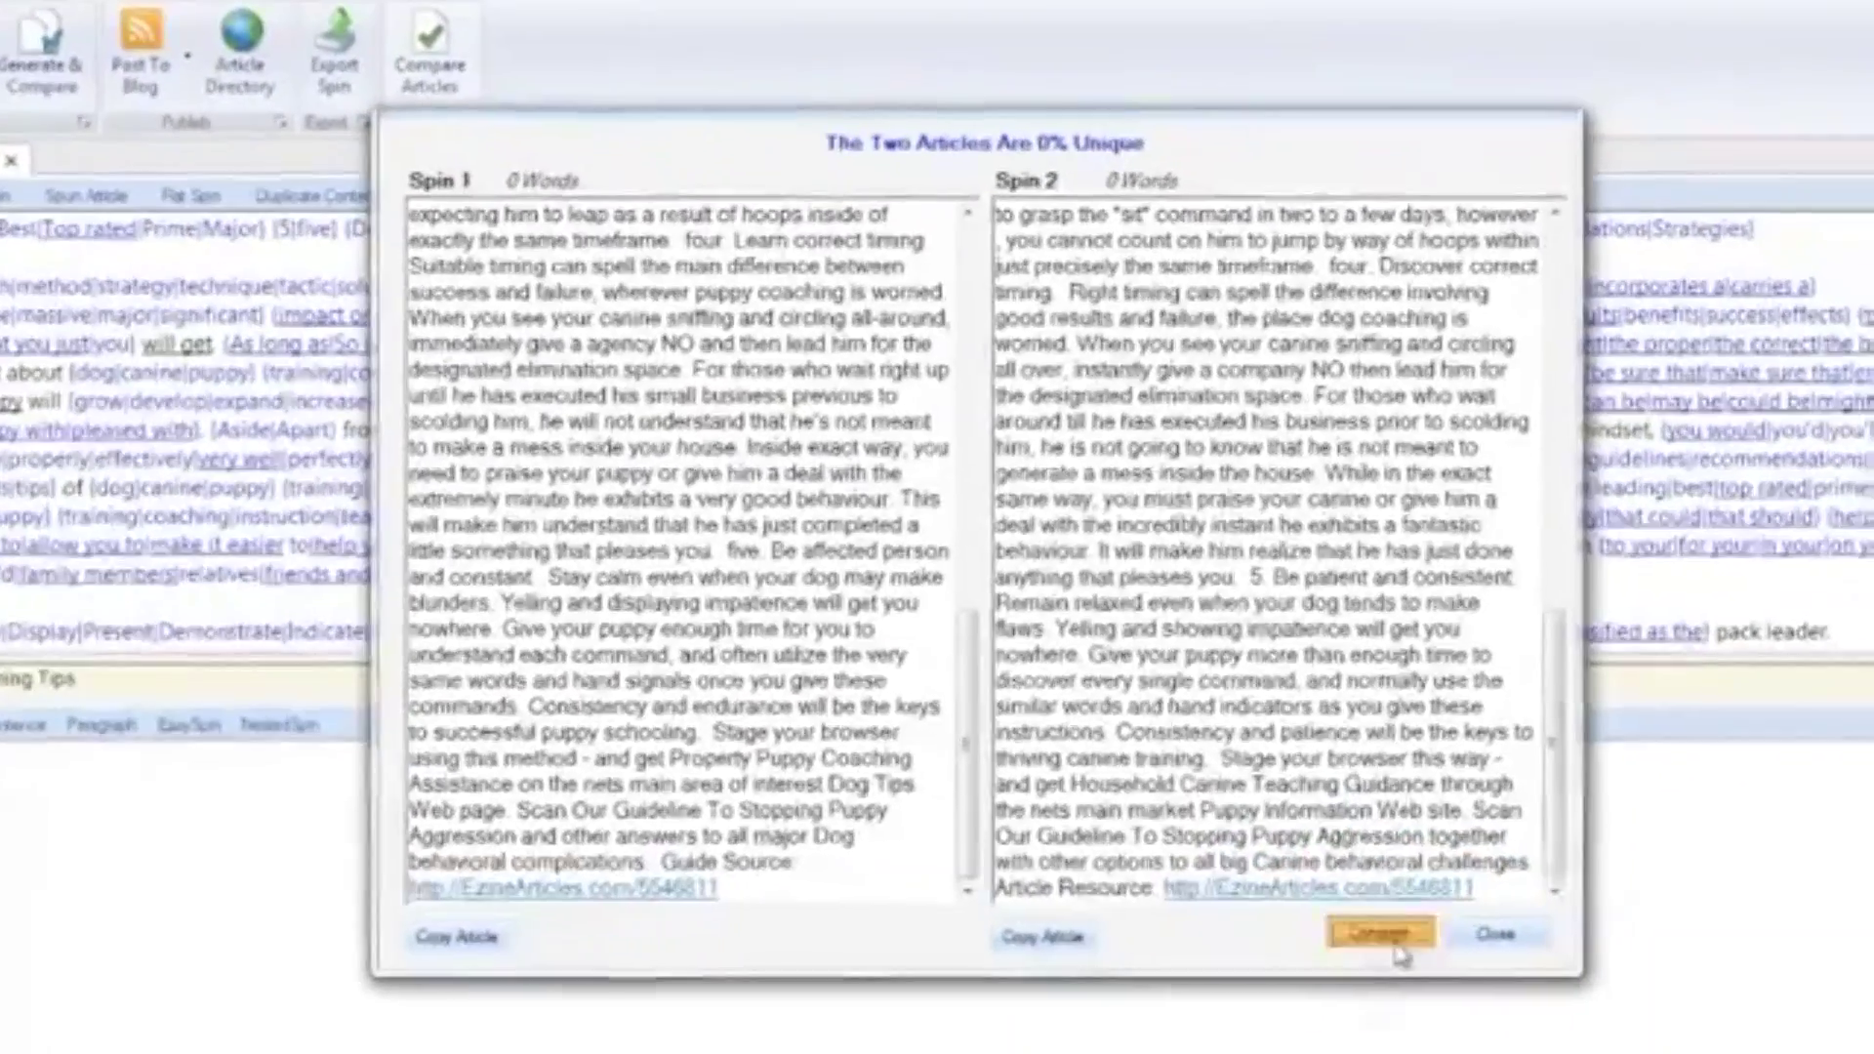
click(1398, 947)
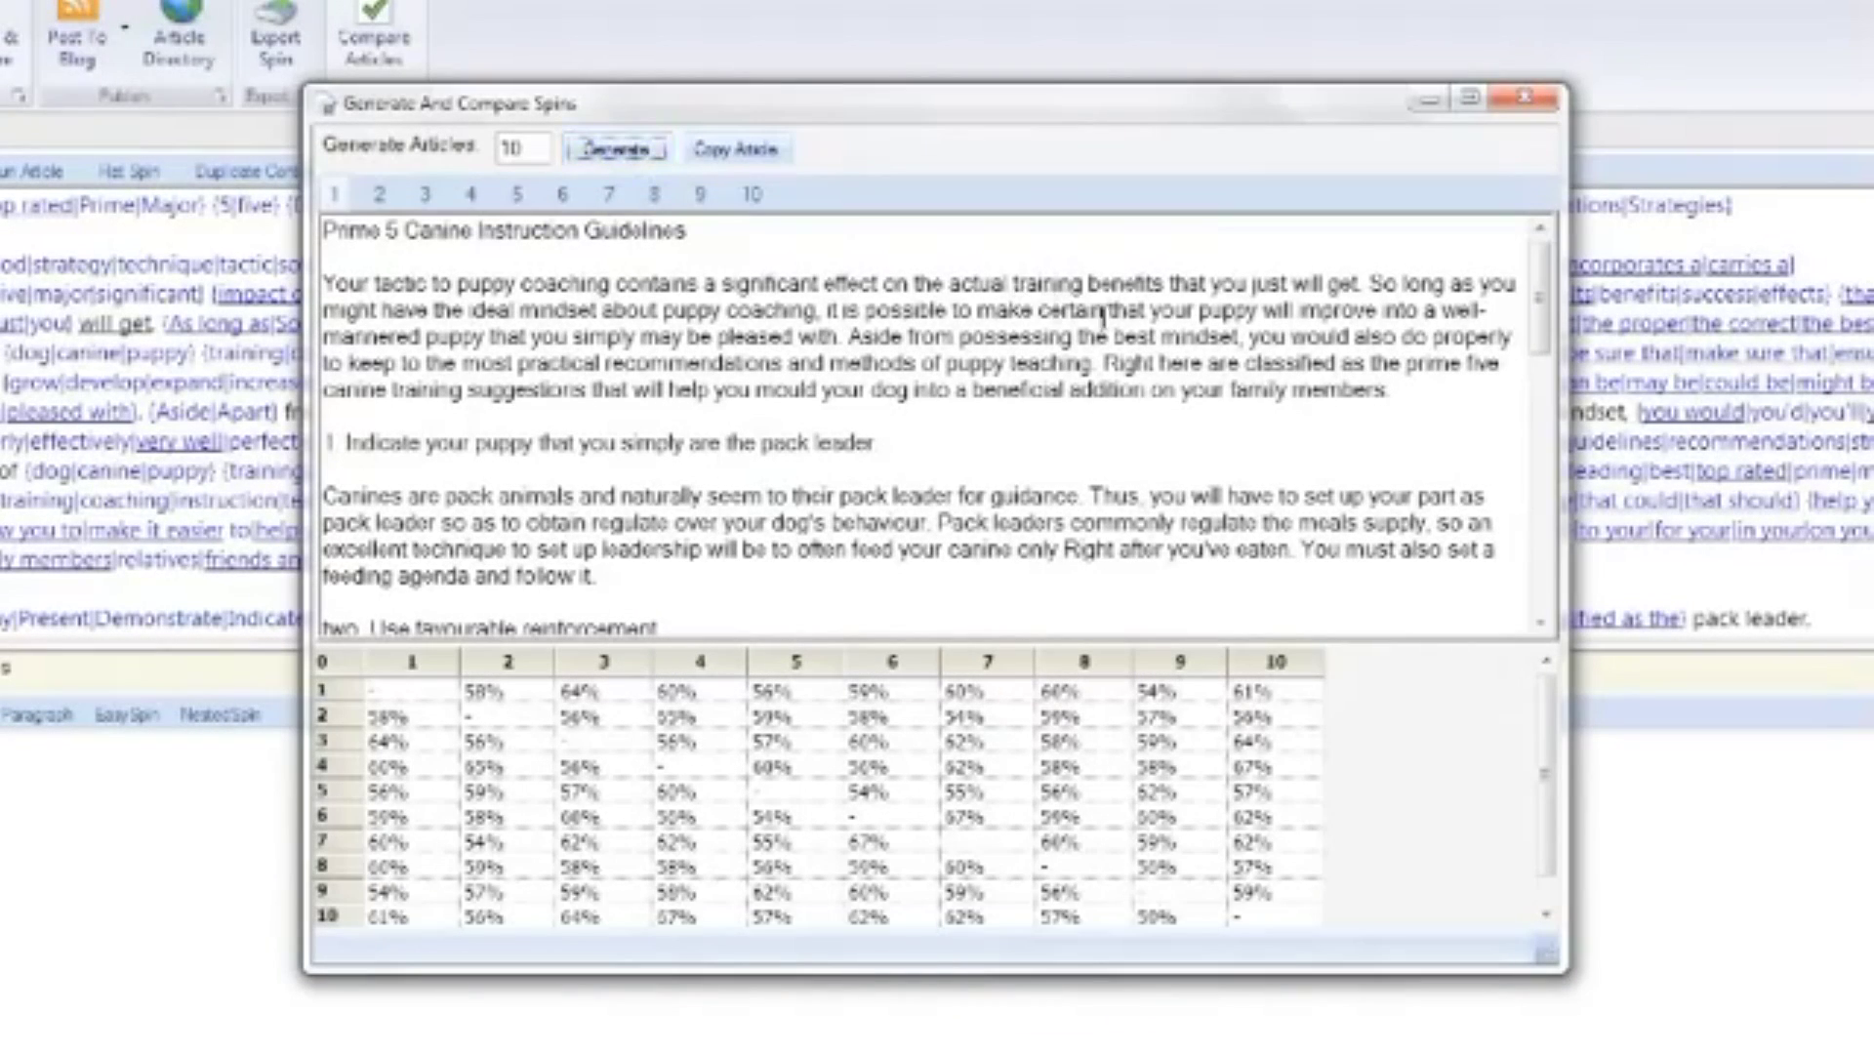
Step: Look through generated articles 2 to 6 one by one
click(381, 195)
click(425, 195)
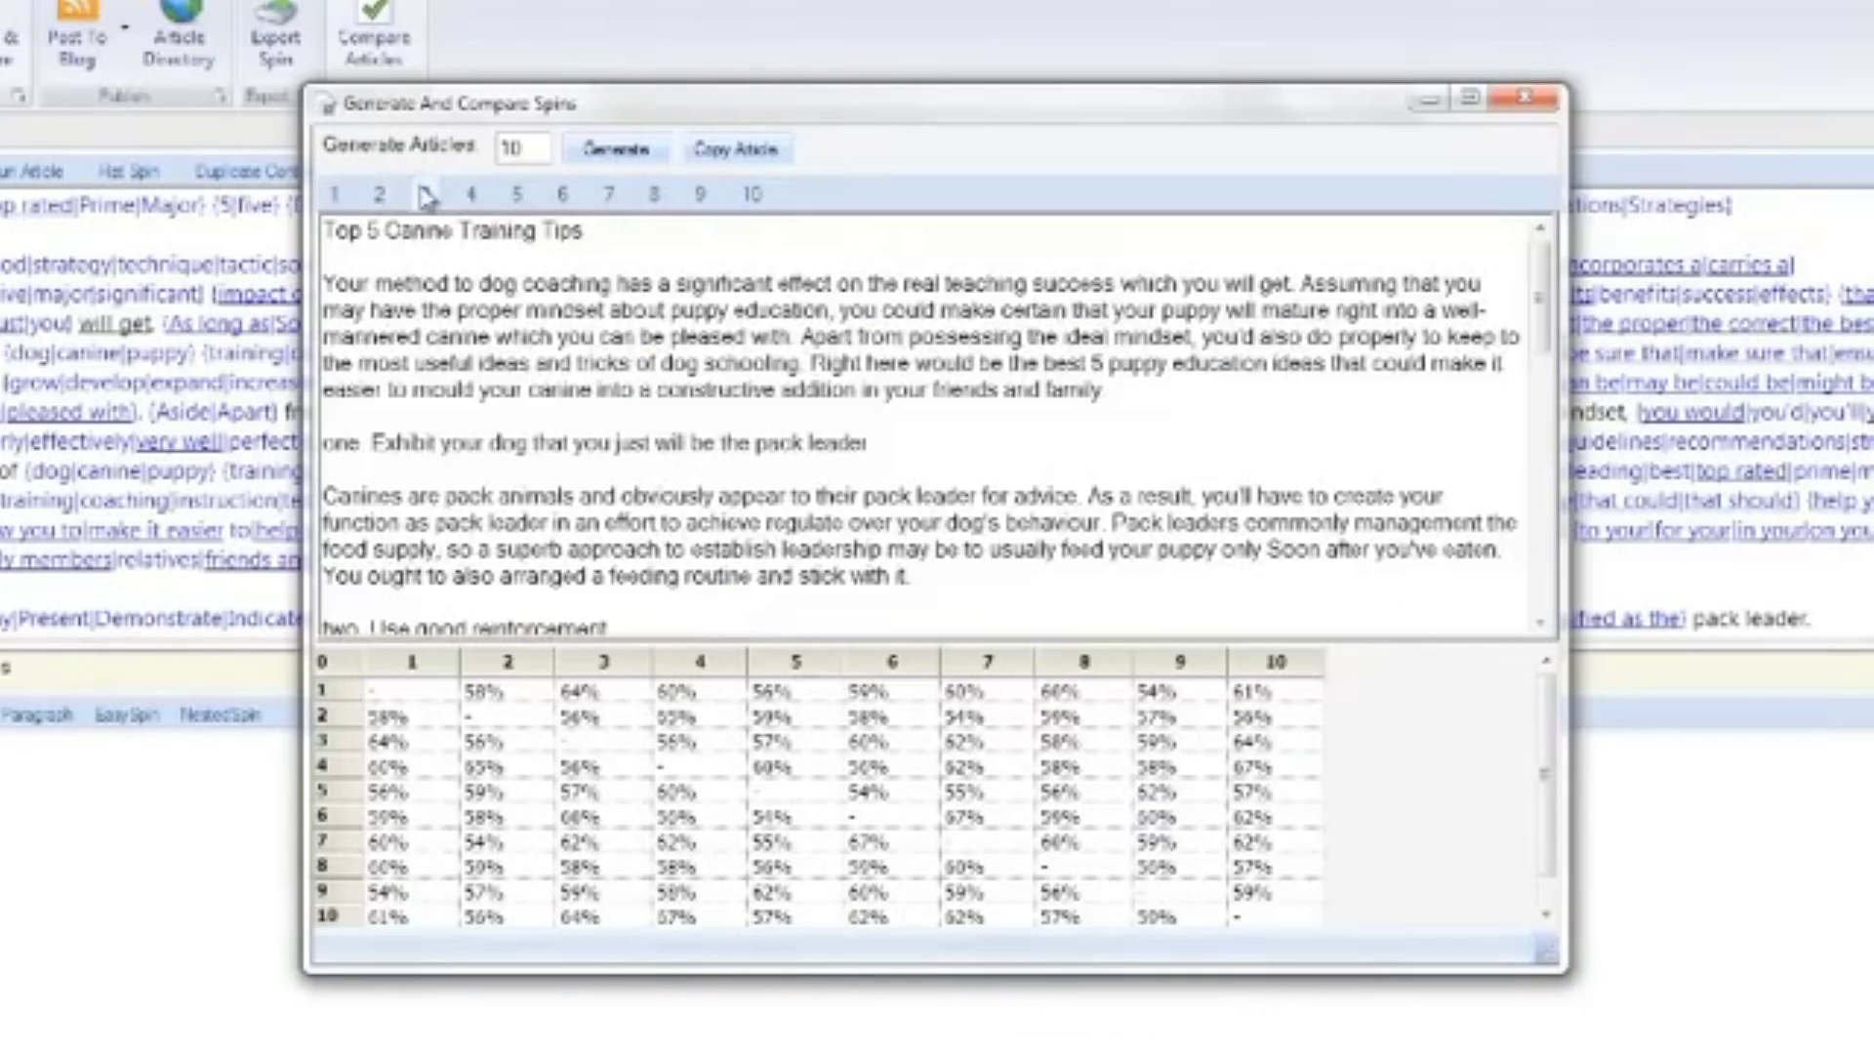
click(471, 198)
click(518, 198)
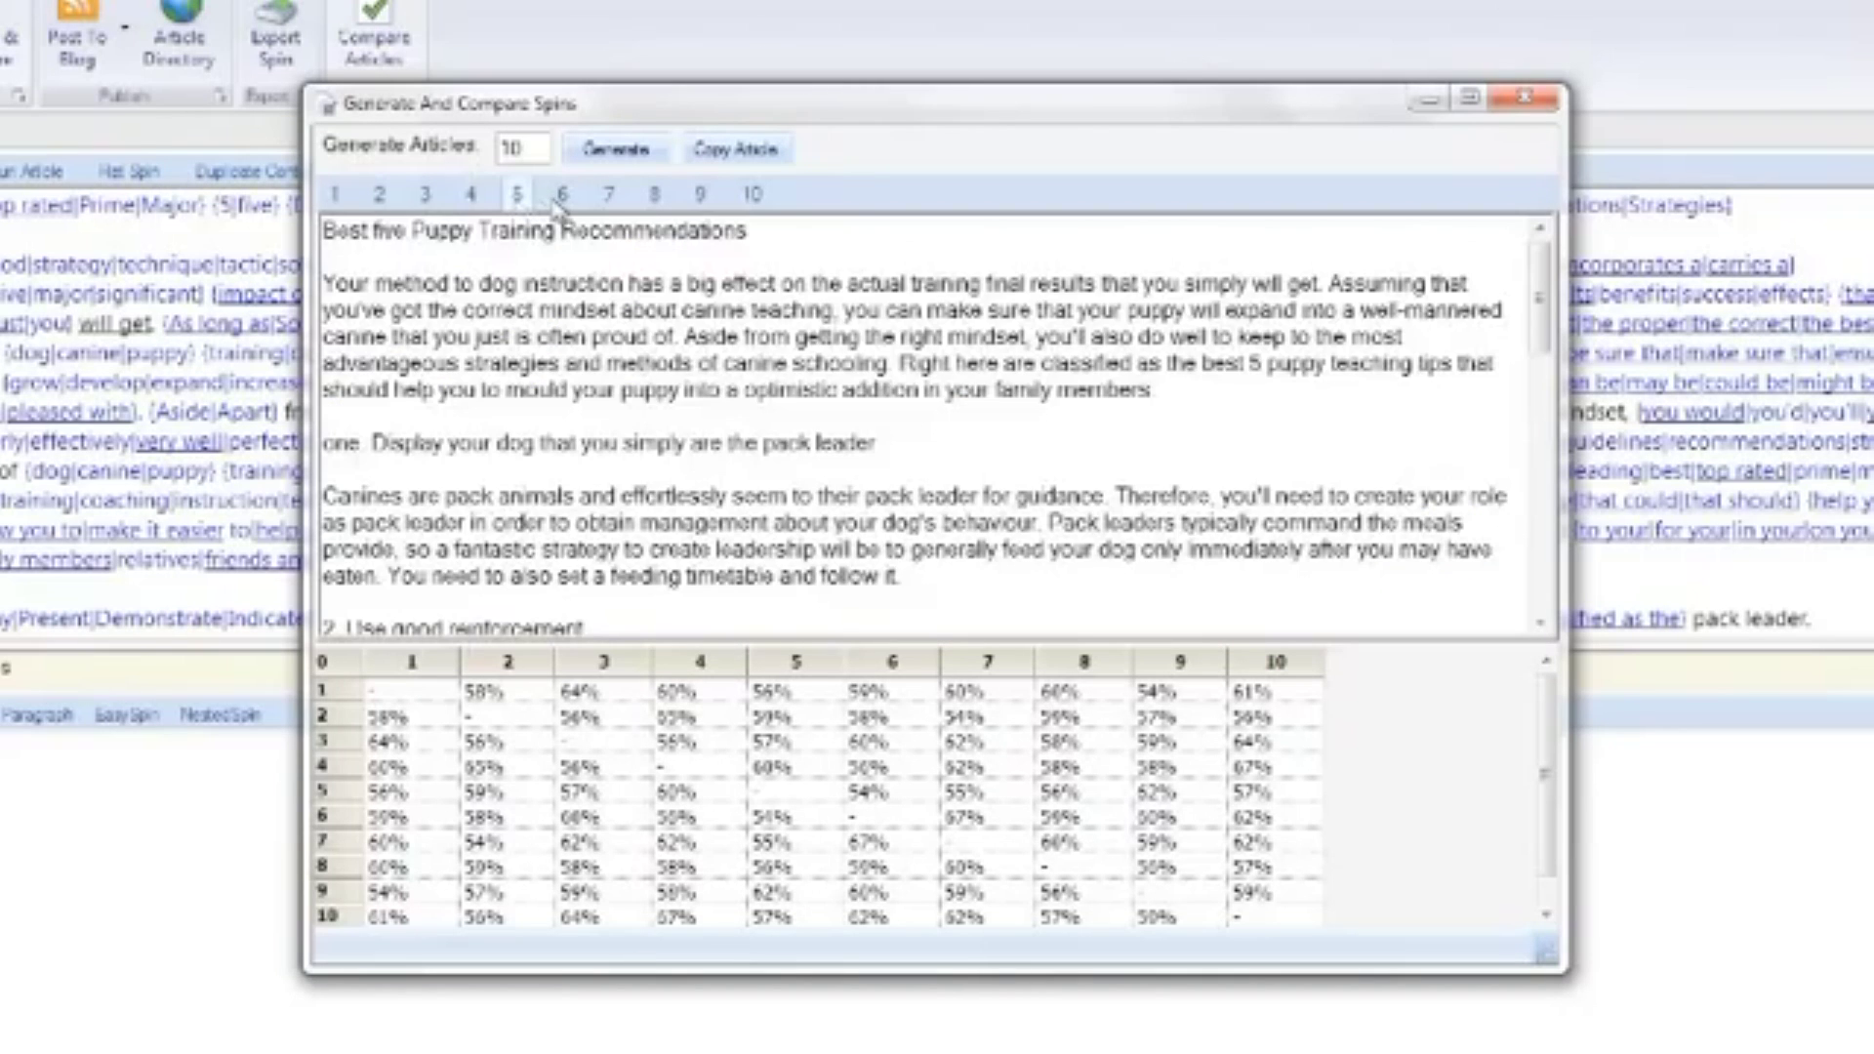
click(562, 198)
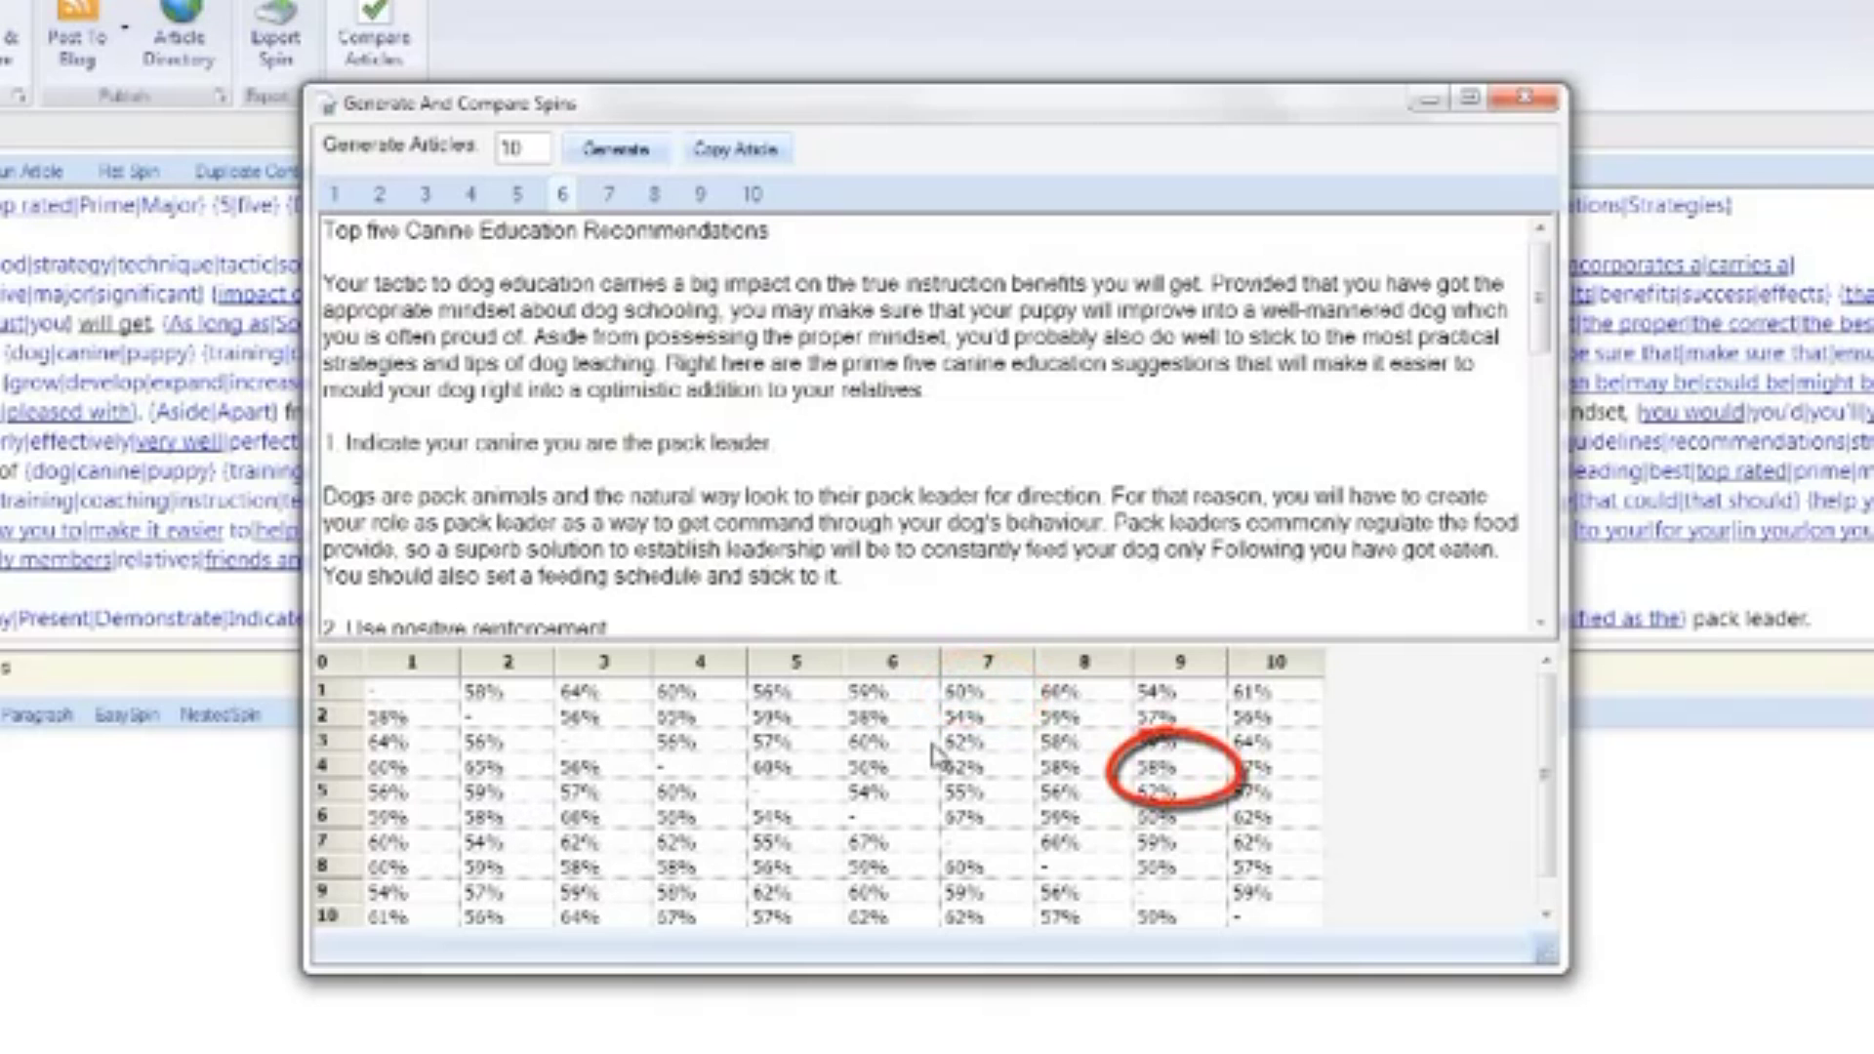
Step: Review articles 4 and 9, the 58%-unique pair, side by side
double_click(1198, 778)
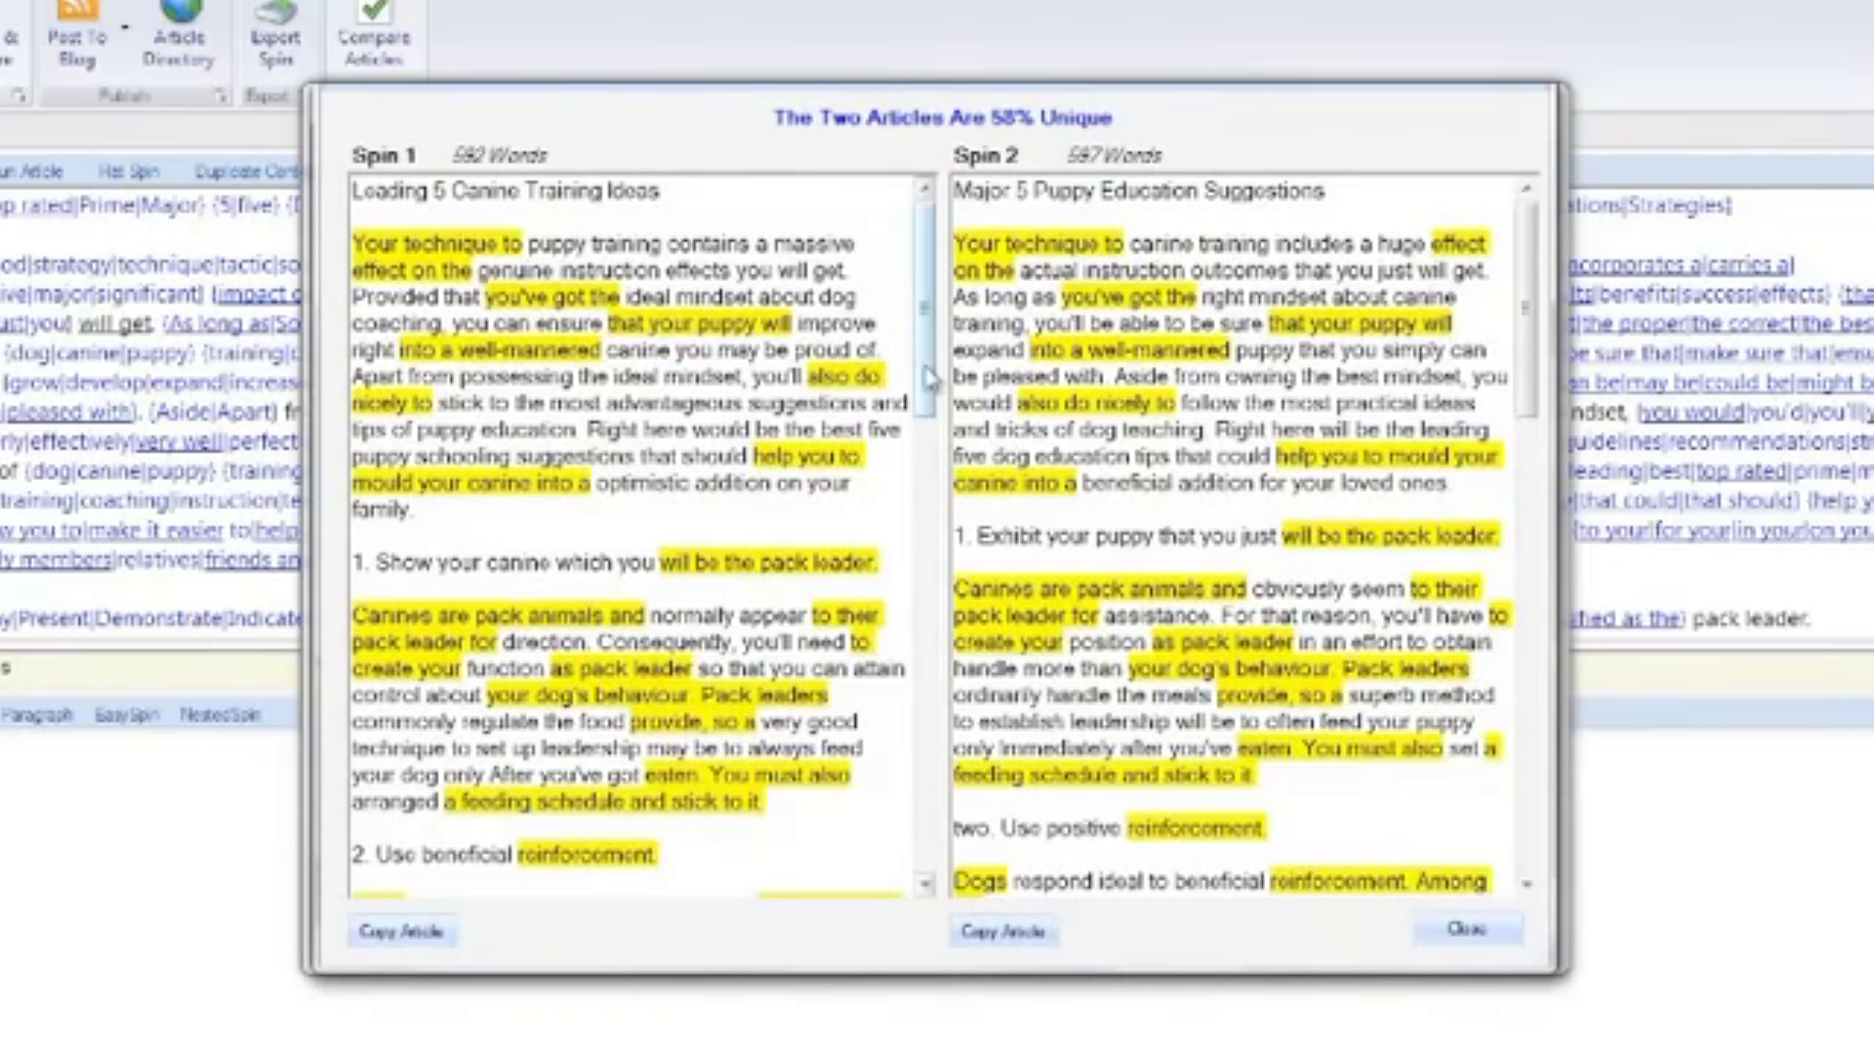
scroll(932, 448, down, 3)
scroll(932, 448, down, 2)
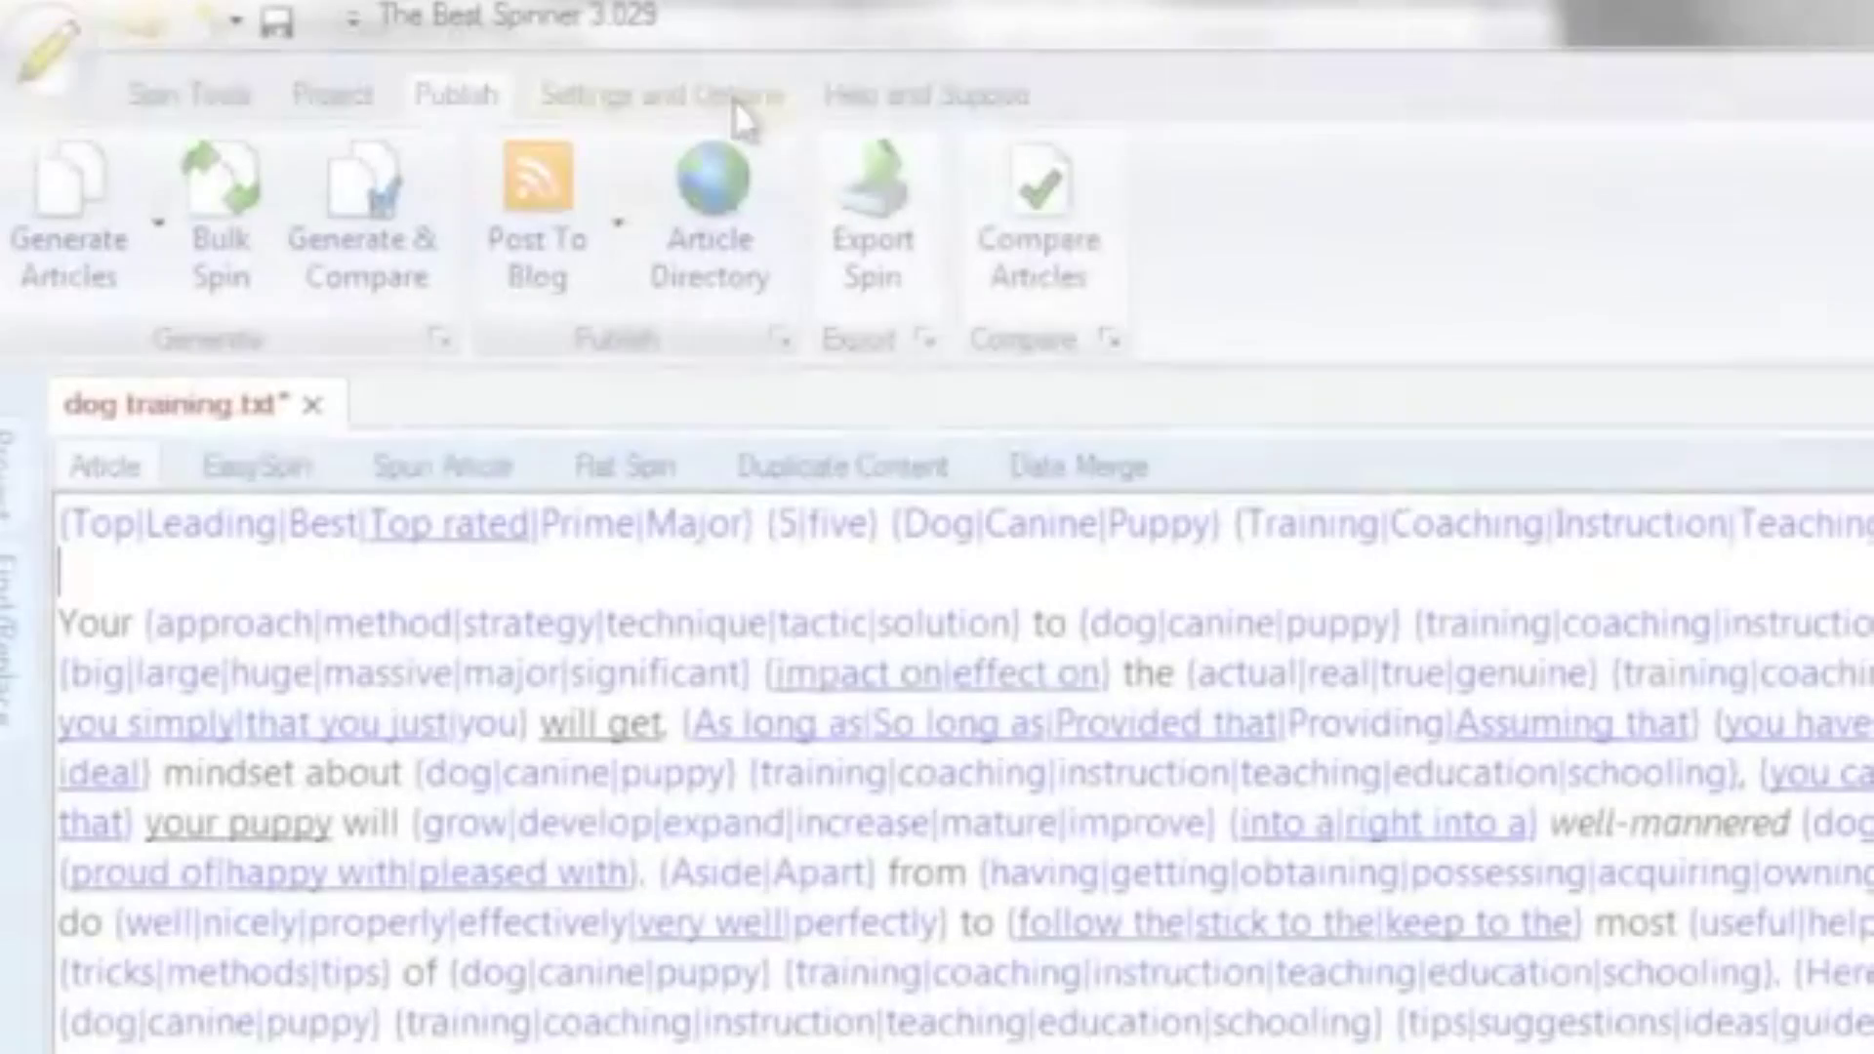
Step: Add a New Format export entry and select the {example1|[example2~example3]} spin format
click(877, 238)
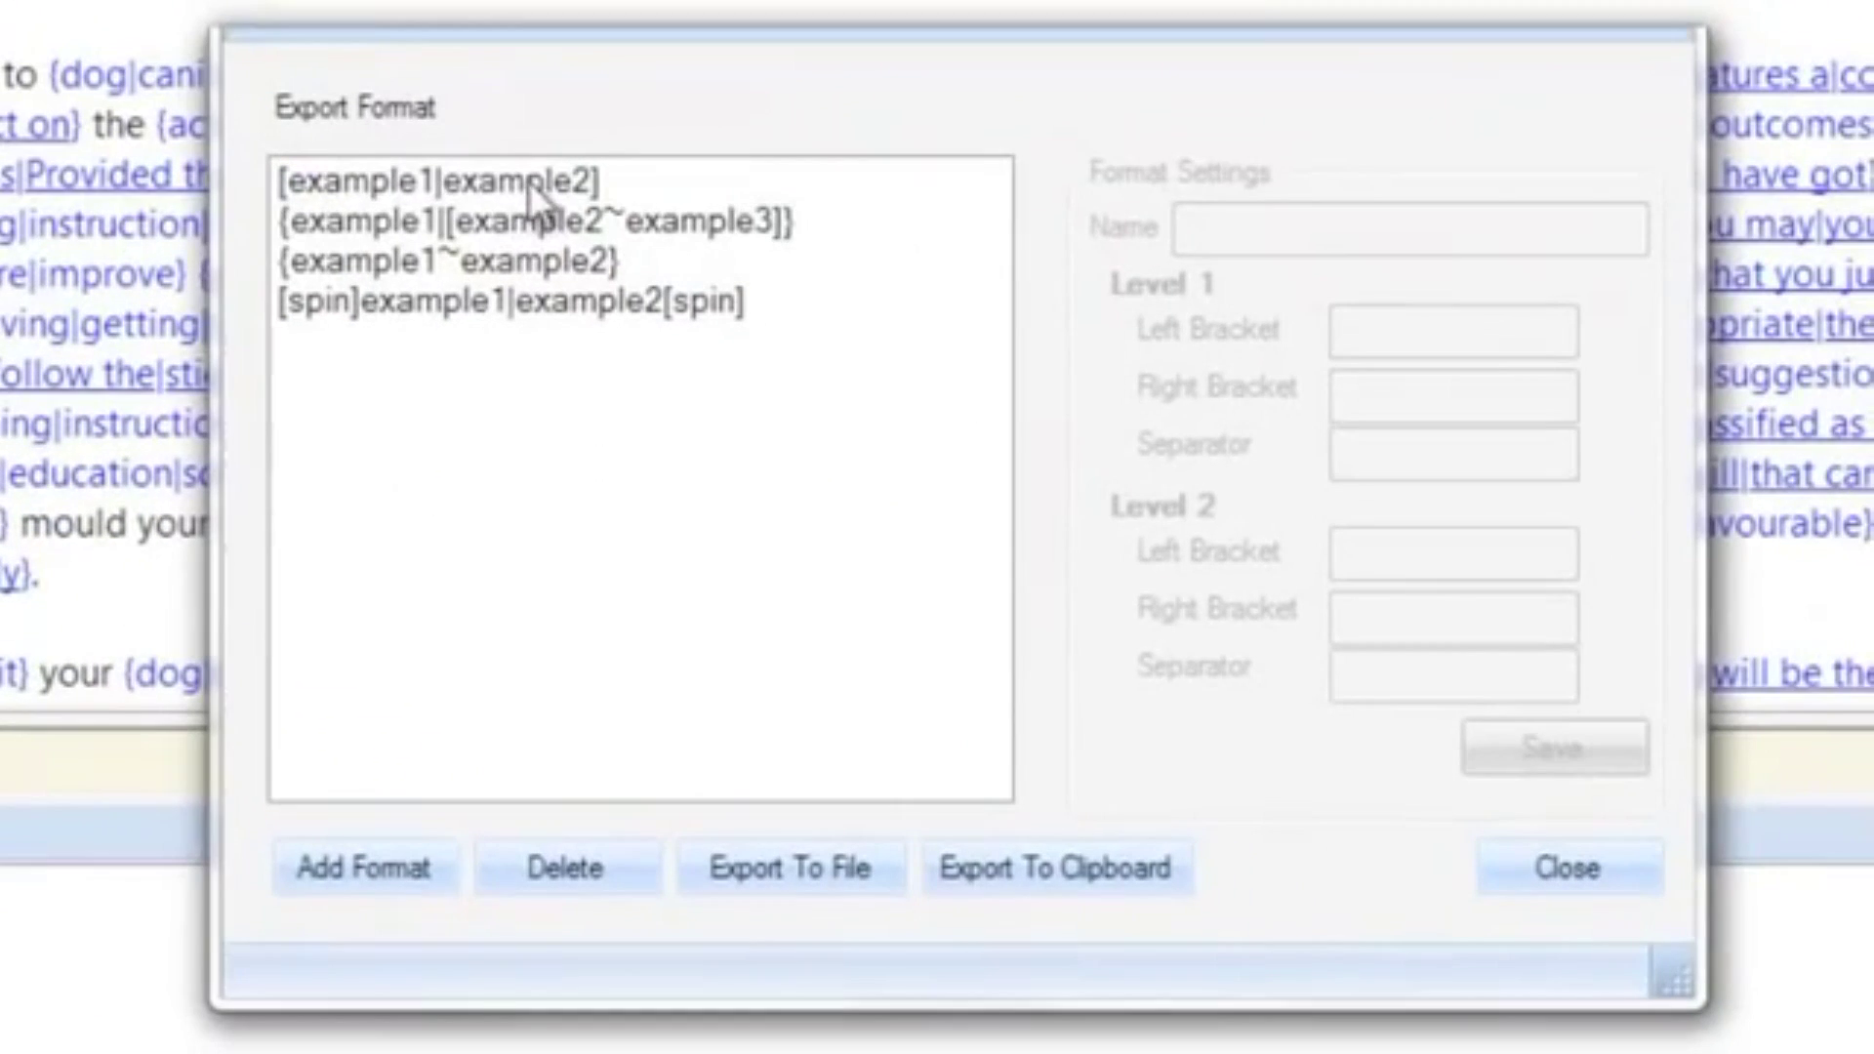
click(535, 220)
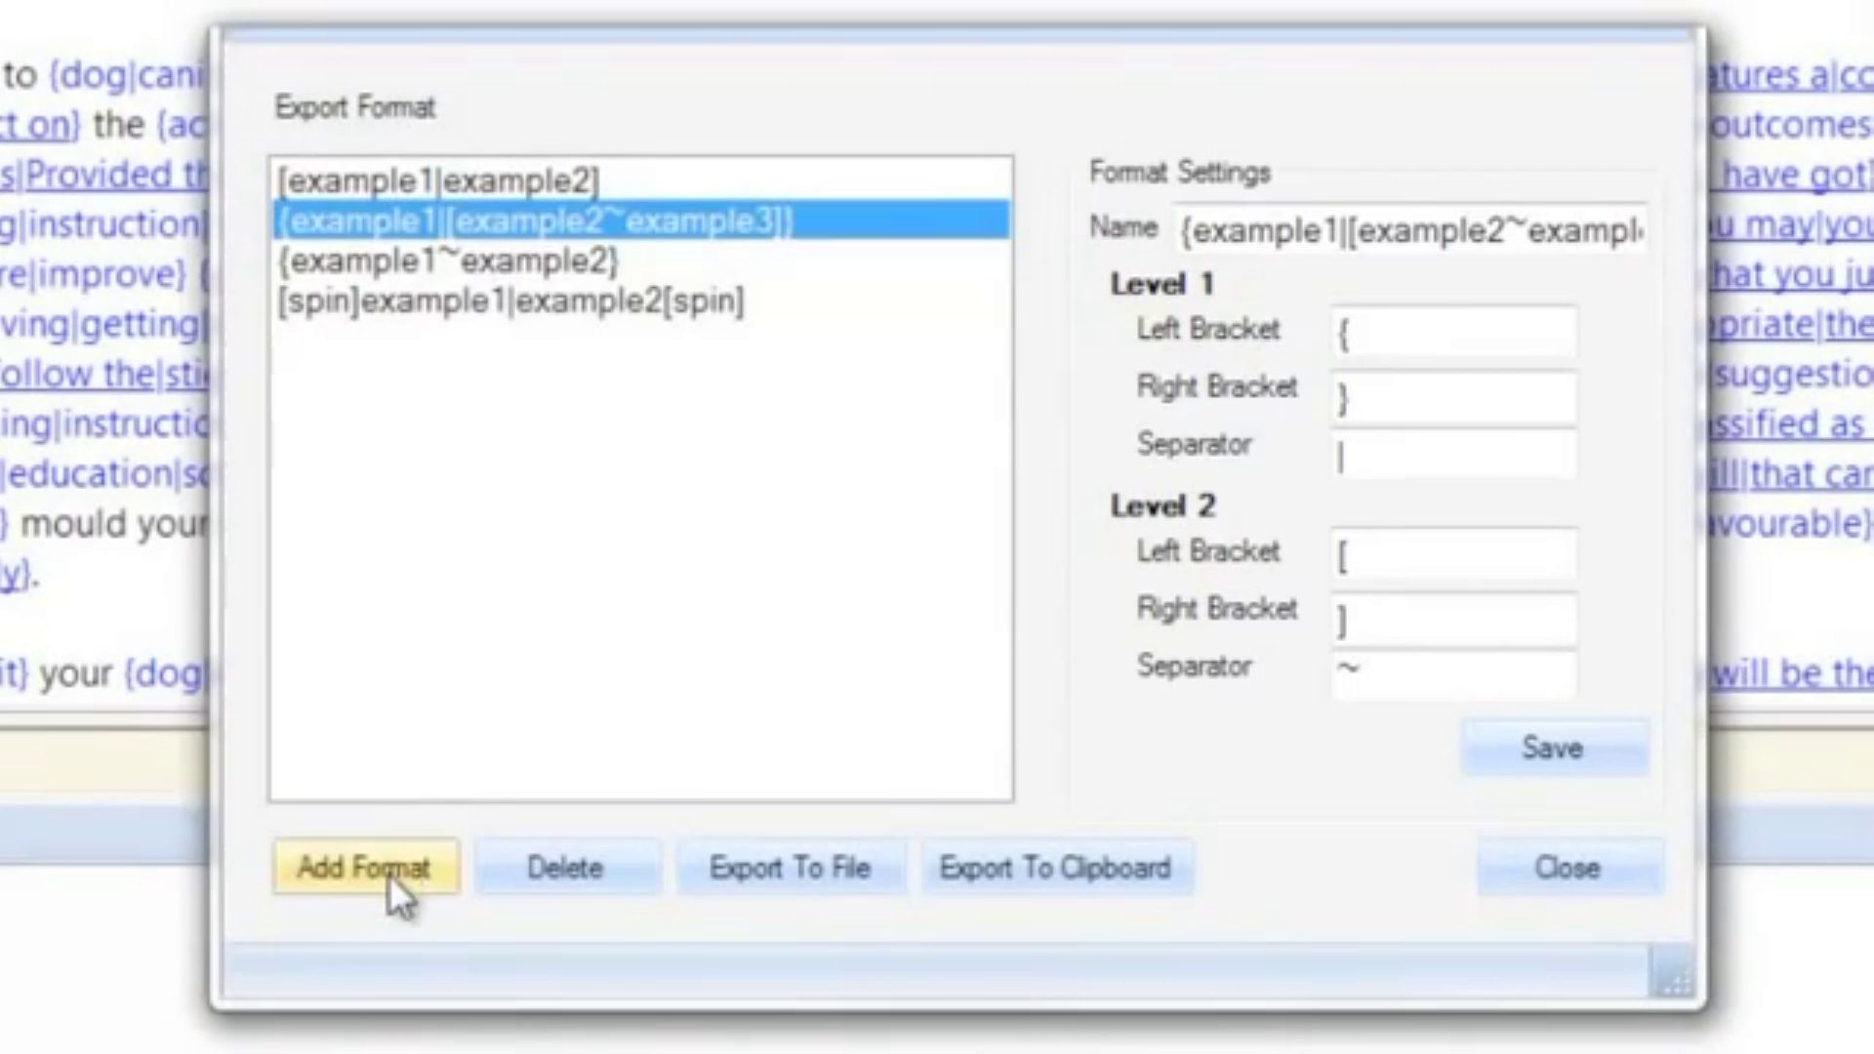
click(389, 875)
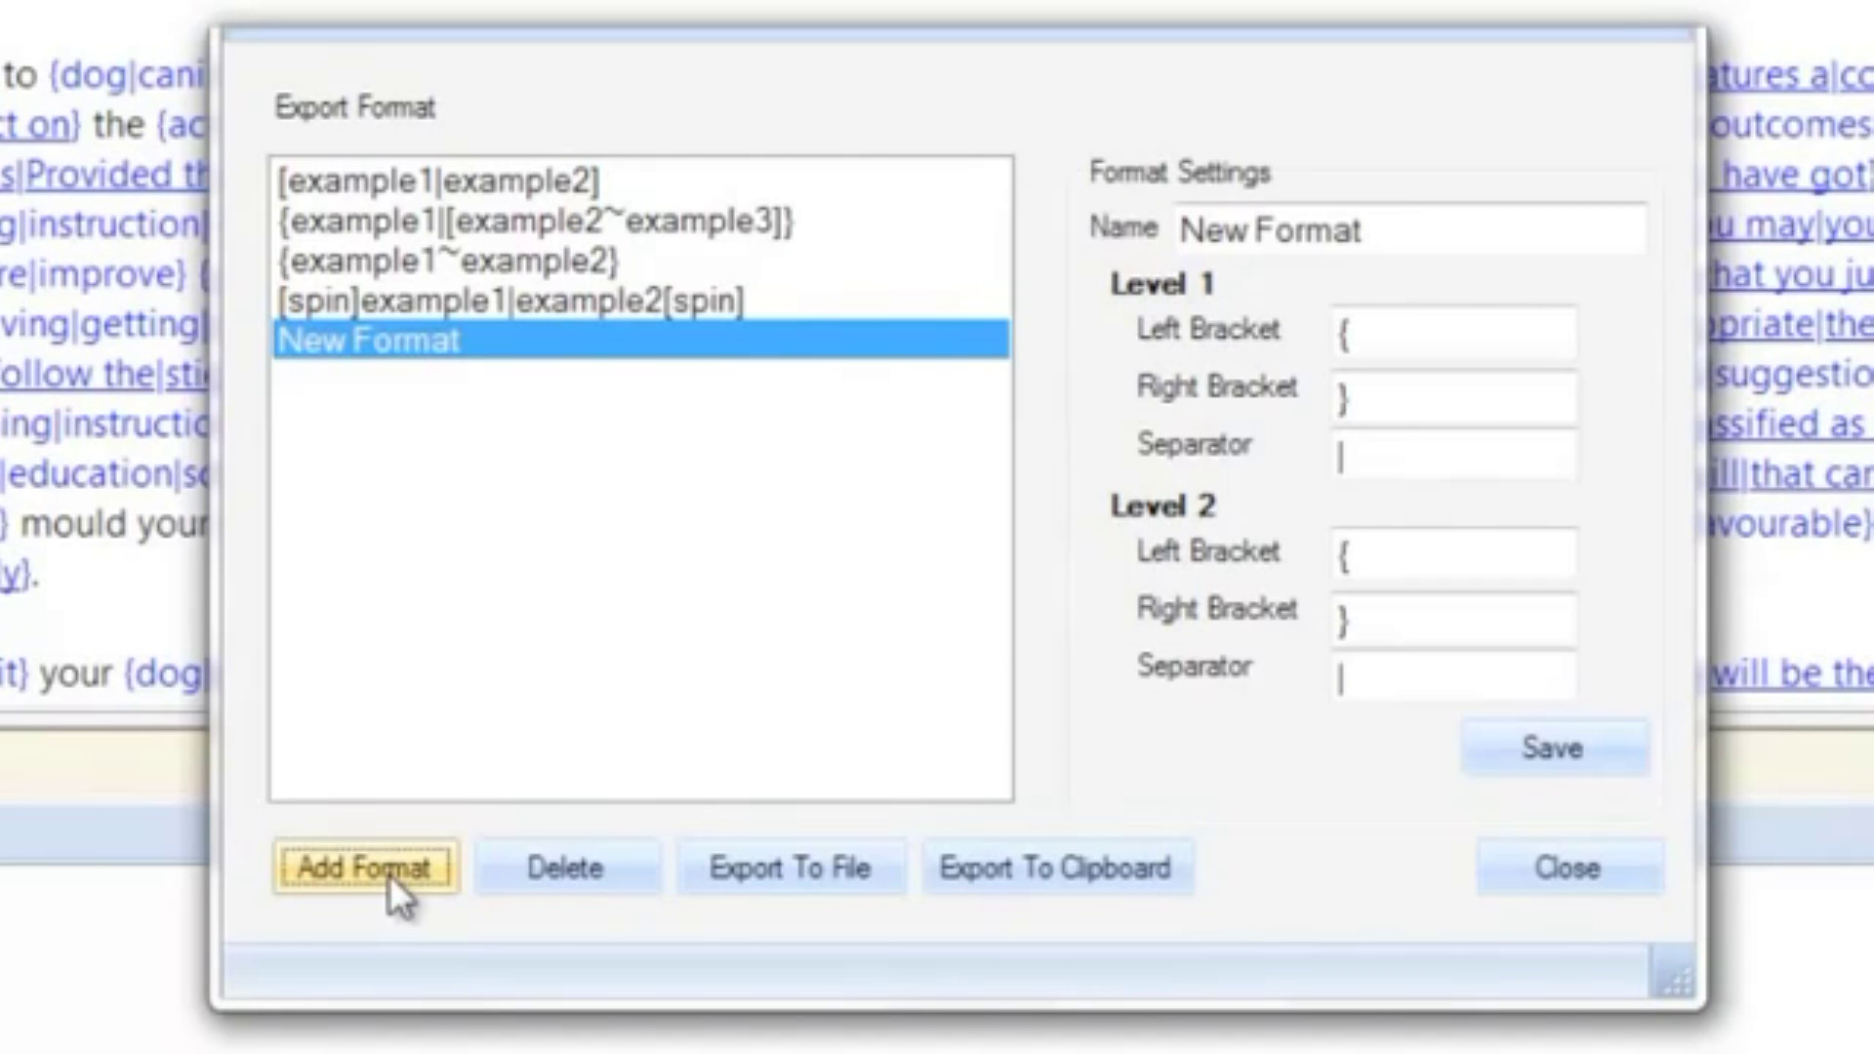
click(759, 224)
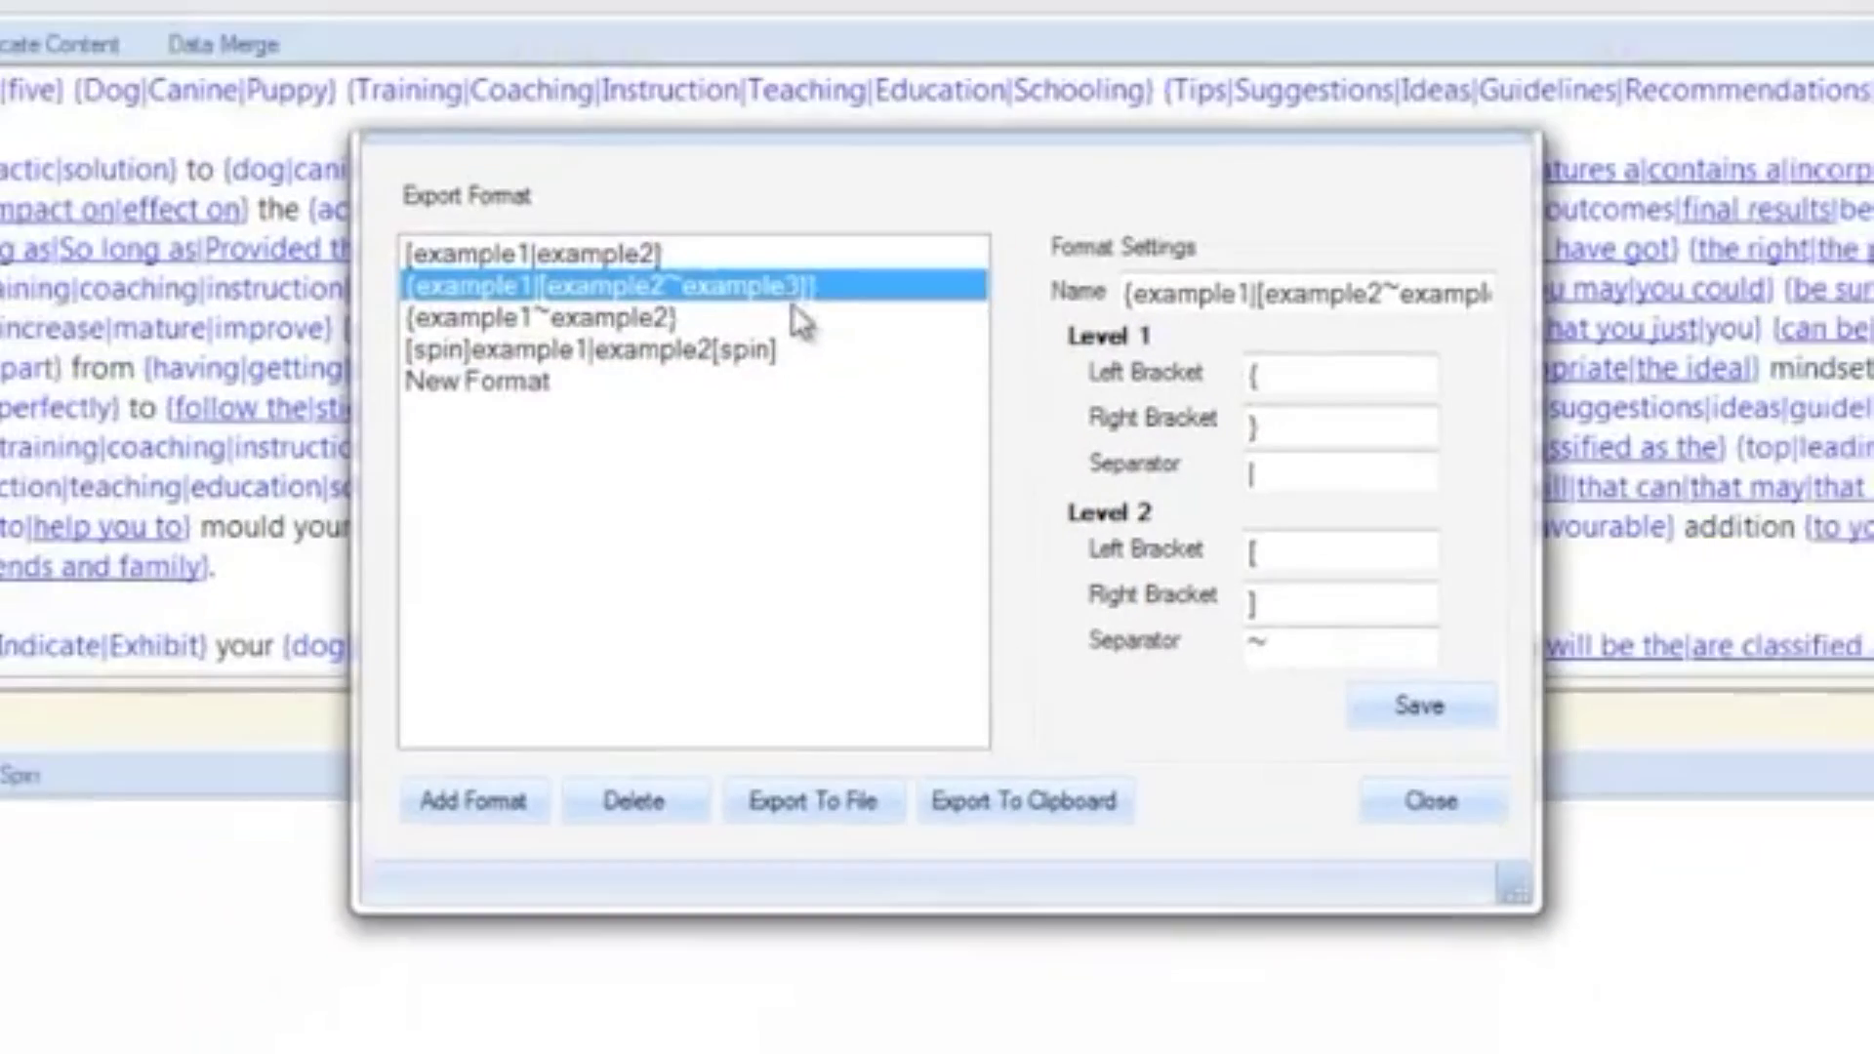